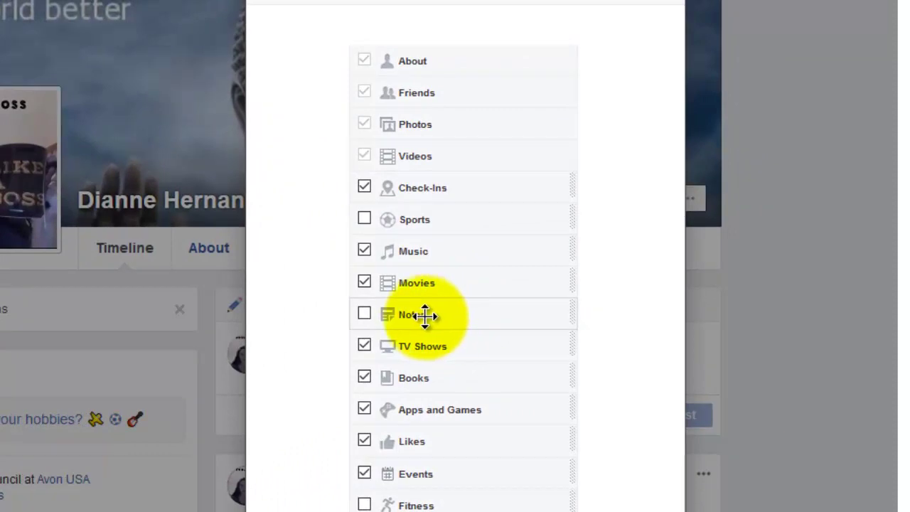
# Enable the Notes section on the personal profile, place it directly above Check-Ins and save the section settings
pyautogui.click(362, 313)
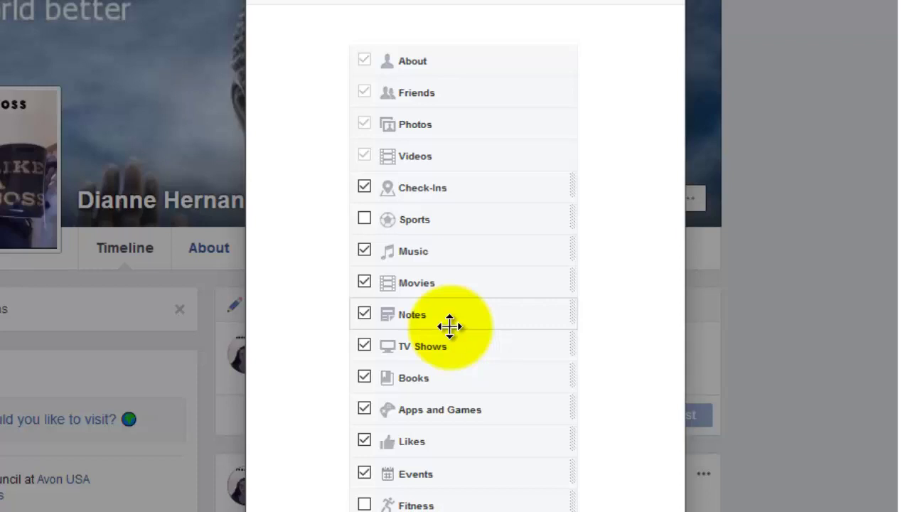
pyautogui.moveTo(453, 325); pyautogui.dragTo(438, 185)
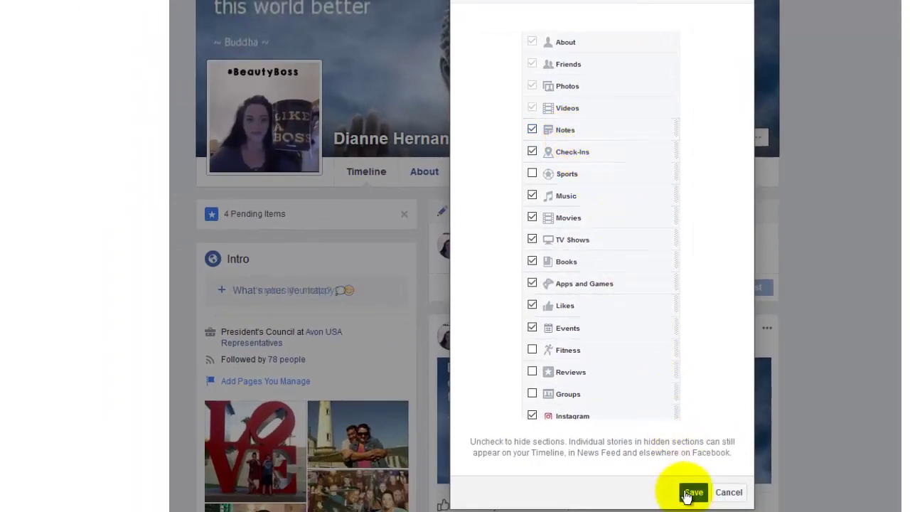
pyautogui.click(688, 492)
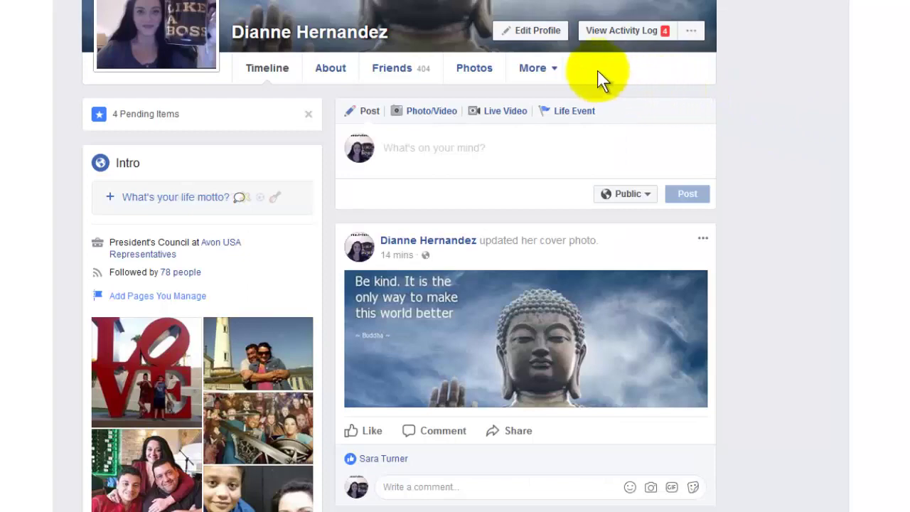
pyautogui.click(545, 70)
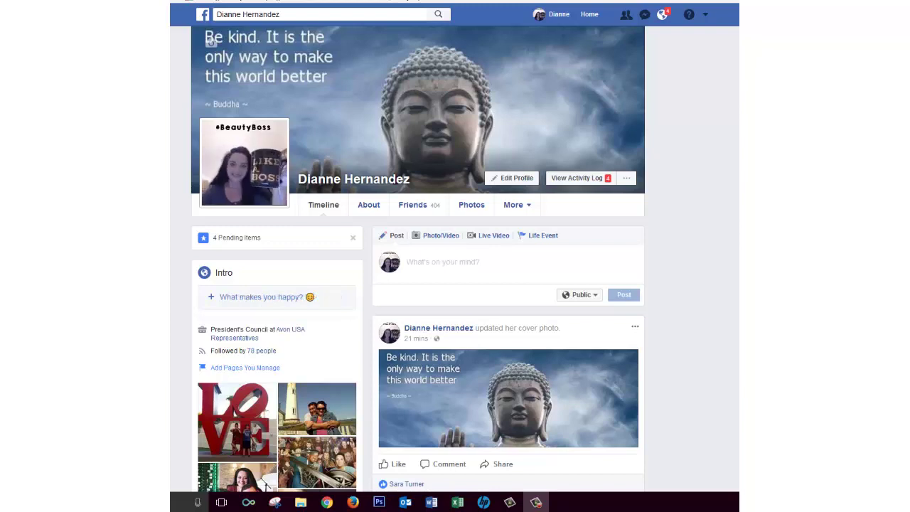
# Open the BeautyReps4Success page to view its publishing options
pyautogui.click(706, 15)
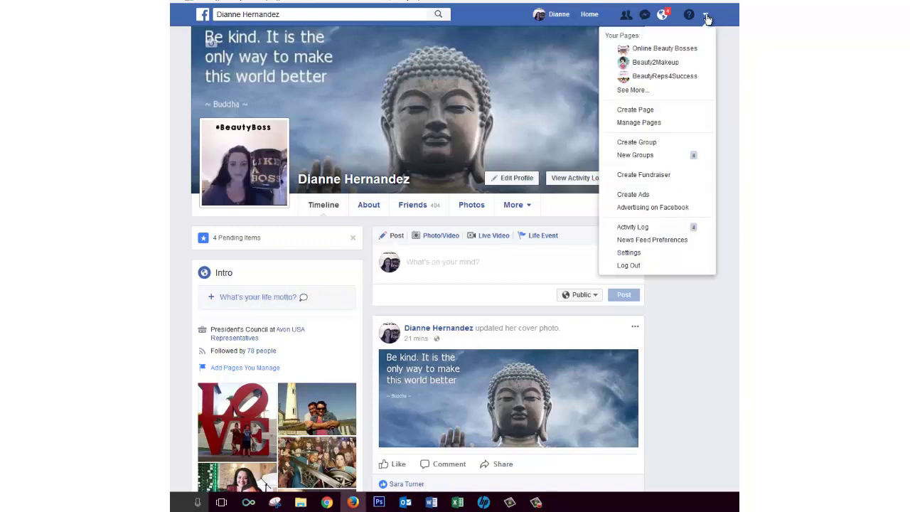
pyautogui.click(672, 75)
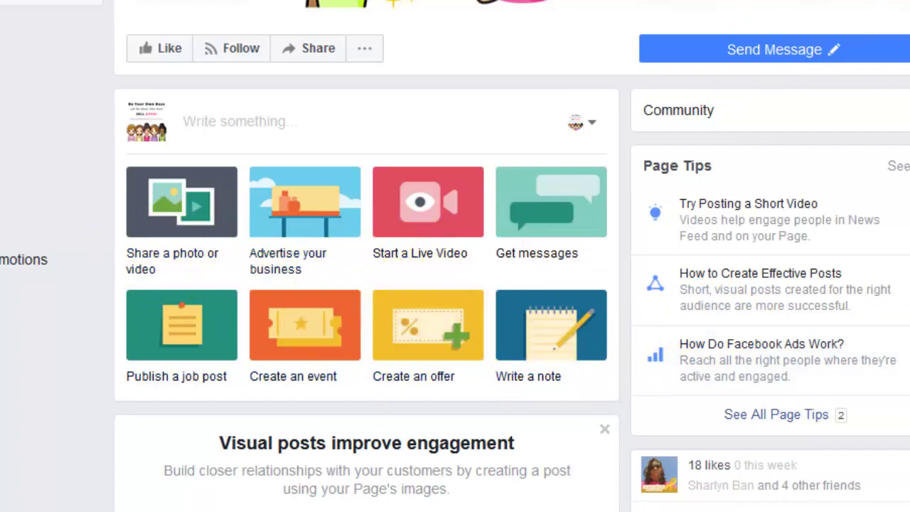
# Open the Beauty2Makeup page and expand its full set of publishing options
pyautogui.click(909, 0)
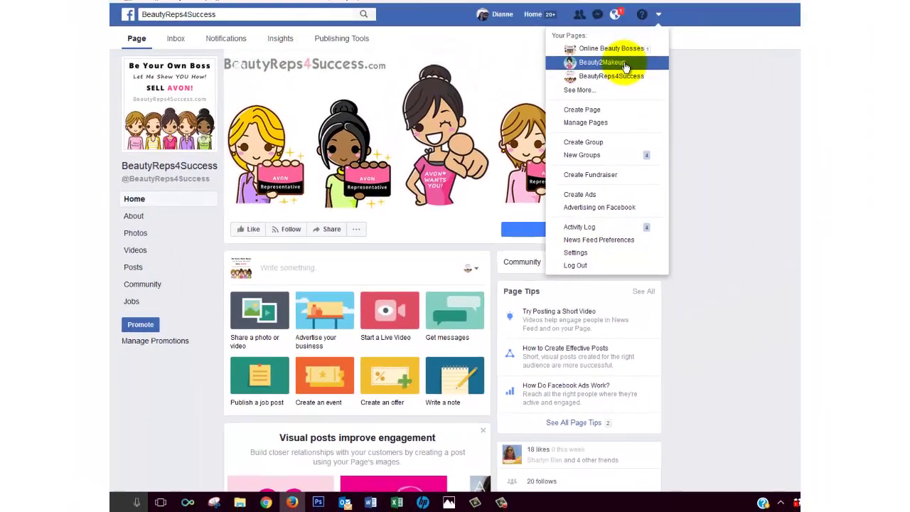
pyautogui.click(624, 62)
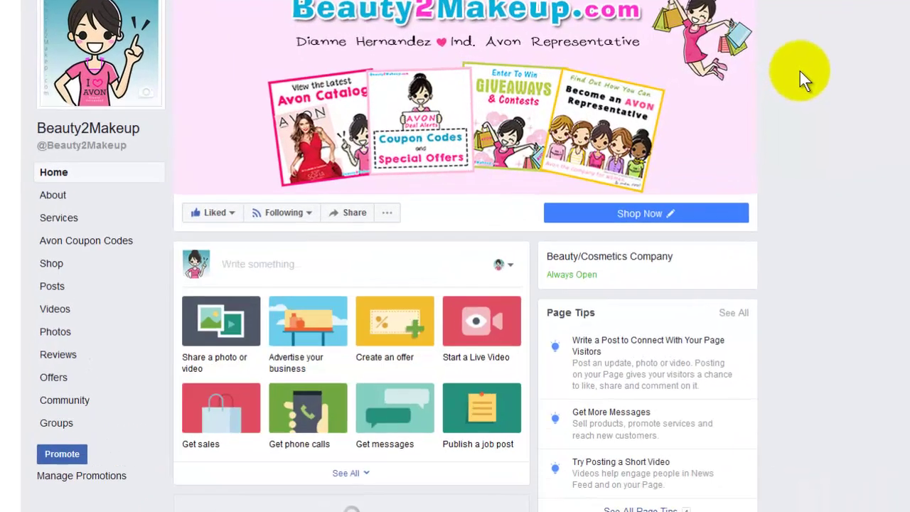
pyautogui.scroll(-5, 455, 284)
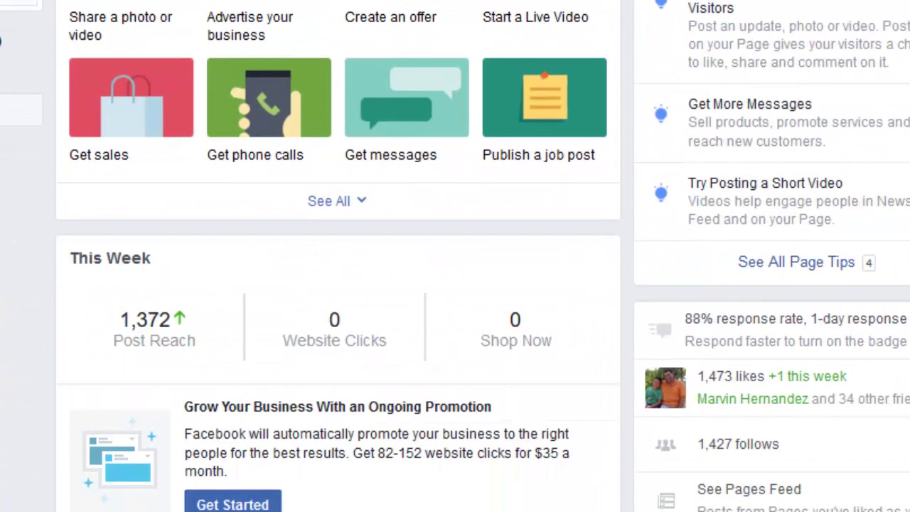
pyautogui.click(333, 204)
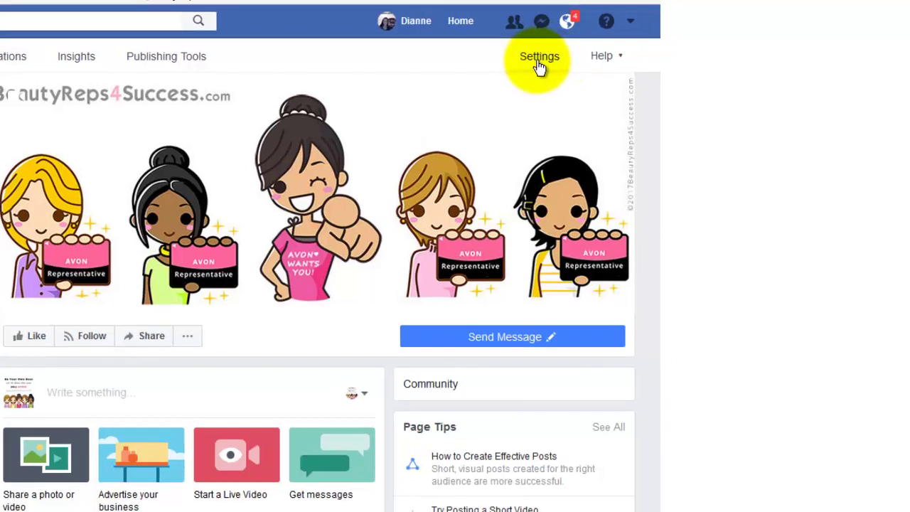
# Add the Notes tab to the BeautyReps4Success page in its Edit Page settings
pyautogui.click(539, 64)
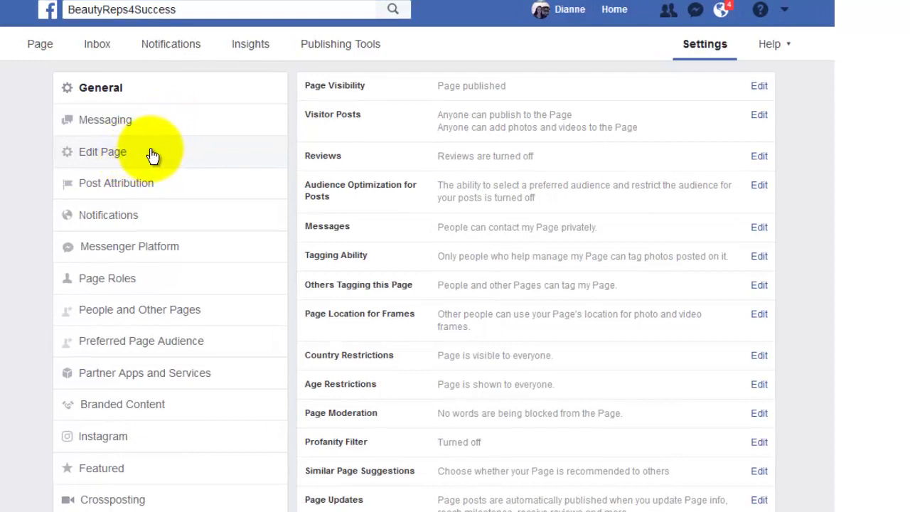
pyautogui.click(155, 160)
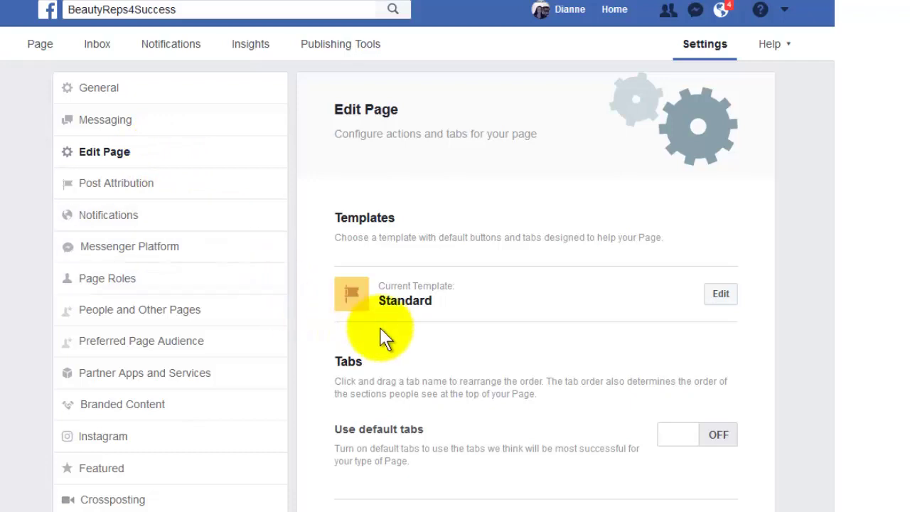
pyautogui.scroll(-1, 380, 339)
pyautogui.scroll(-2, 444, 291)
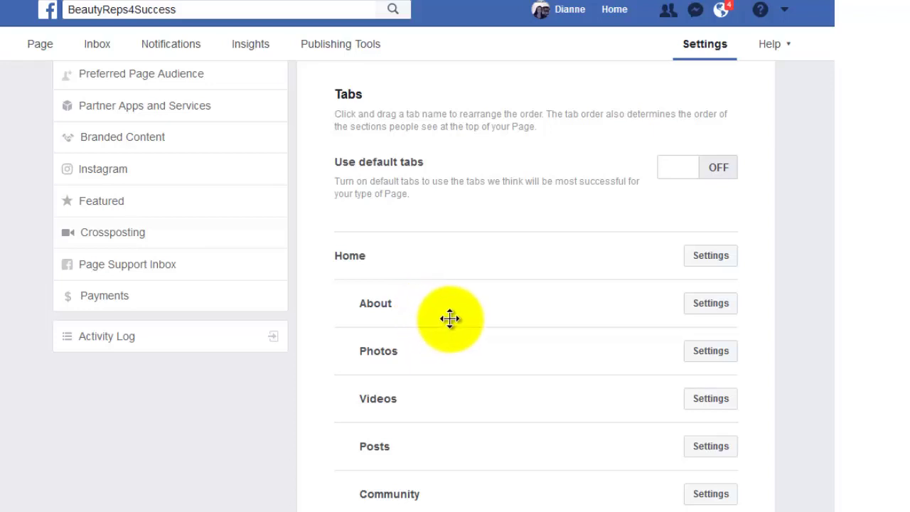
pyautogui.scroll(-3, 450, 318)
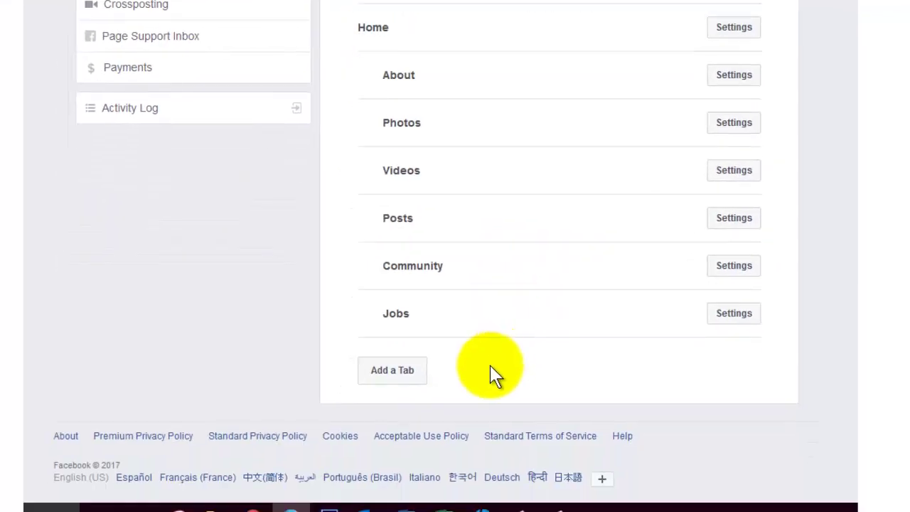
pyautogui.click(378, 374)
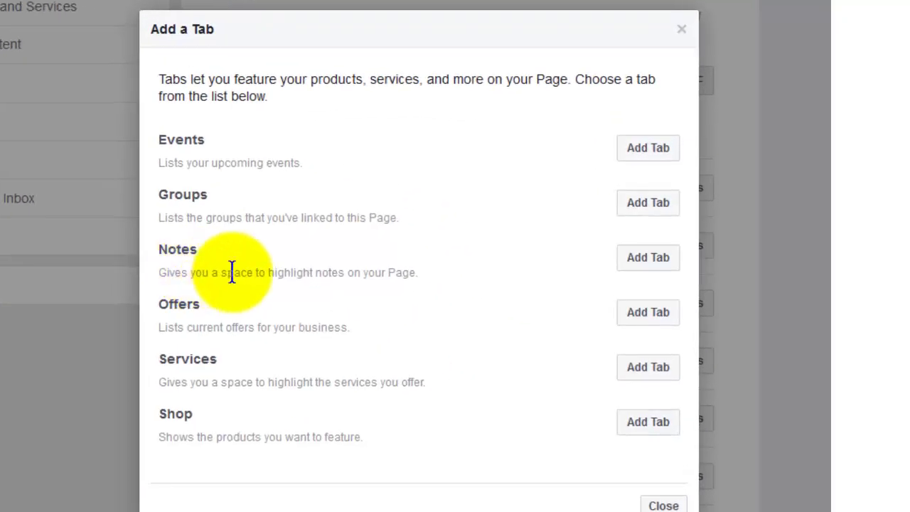
pyautogui.click(644, 265)
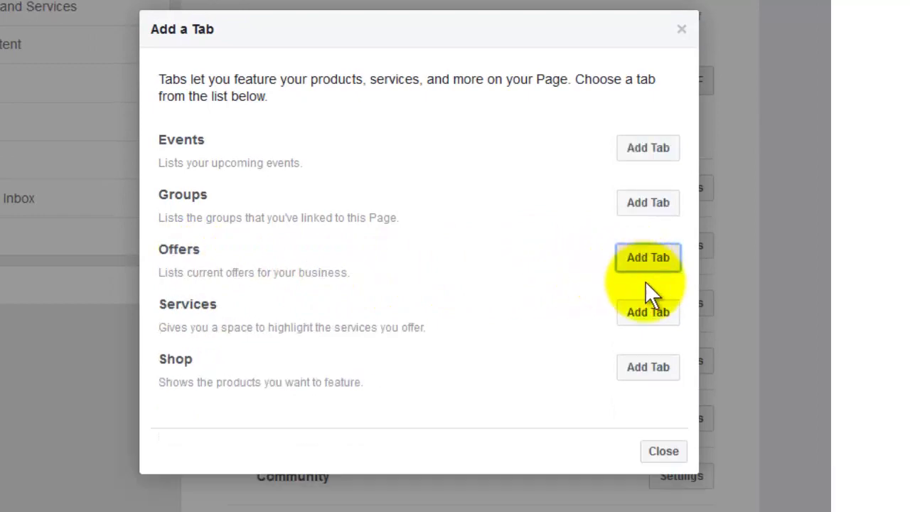
pyautogui.click(663, 452)
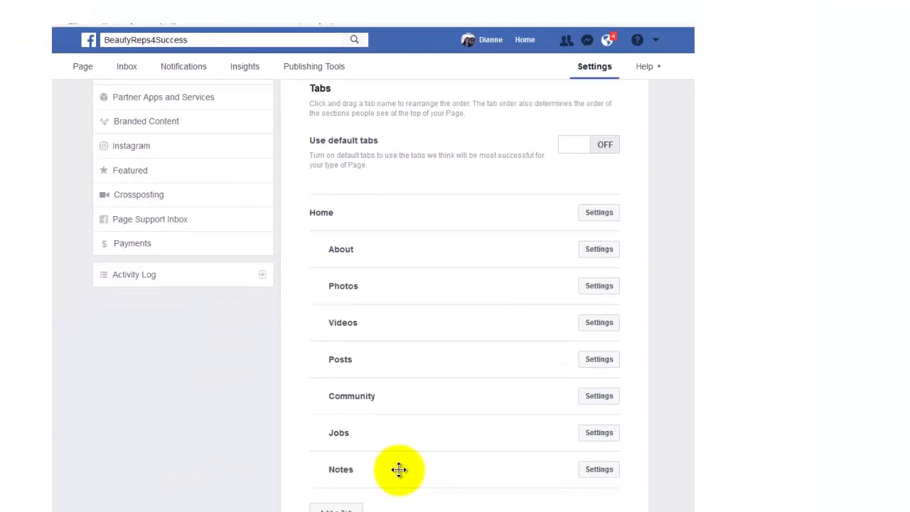
# Move the Notes tab directly below About in the tab order and return to the page
pyautogui.moveTo(403, 468); pyautogui.dragTo(397, 282)
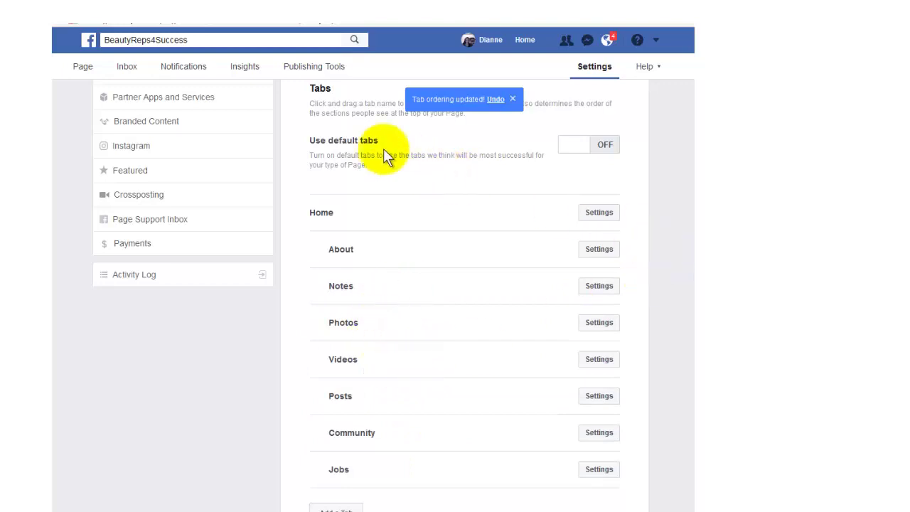
pyautogui.click(82, 68)
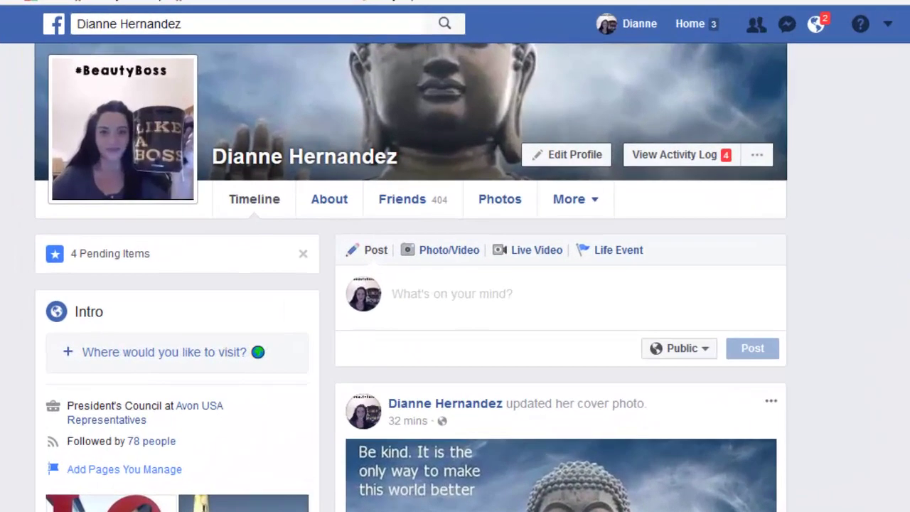
# Open the Notes section of the personal profile and start a new note
pyautogui.click(566, 203)
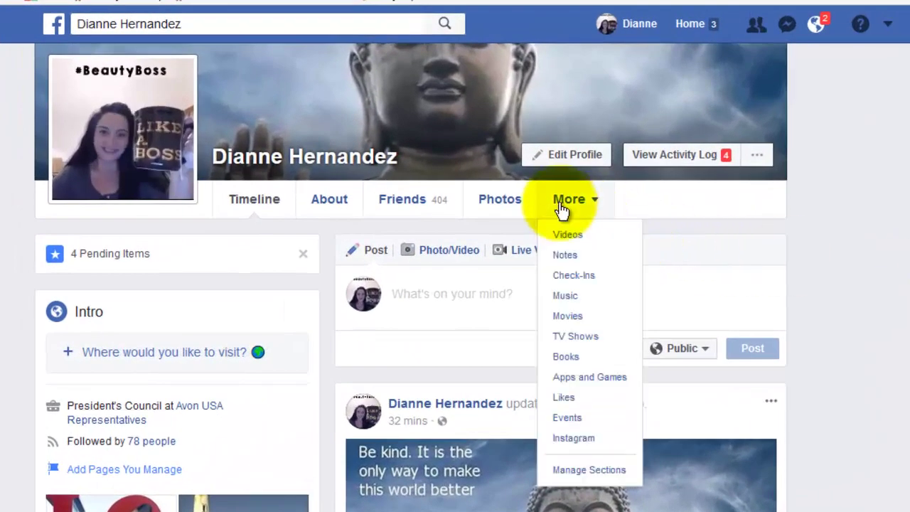
pyautogui.click(563, 257)
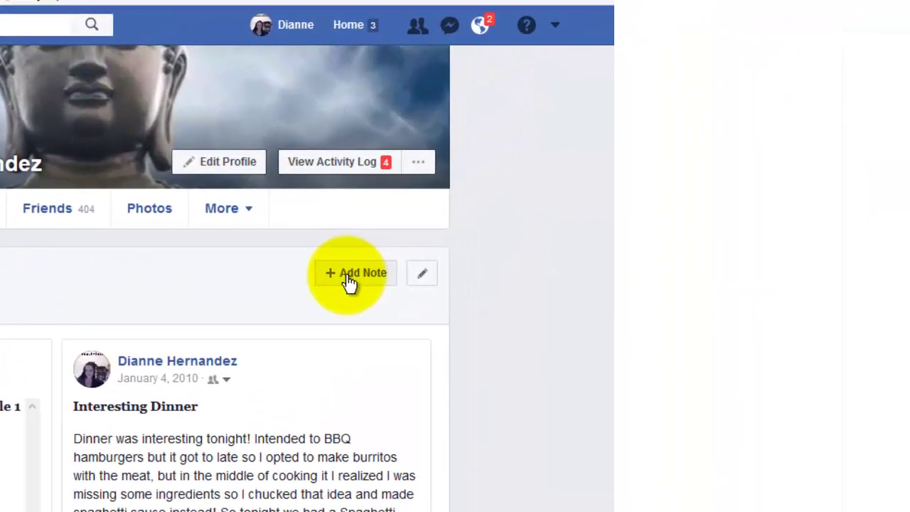
pyautogui.click(349, 282)
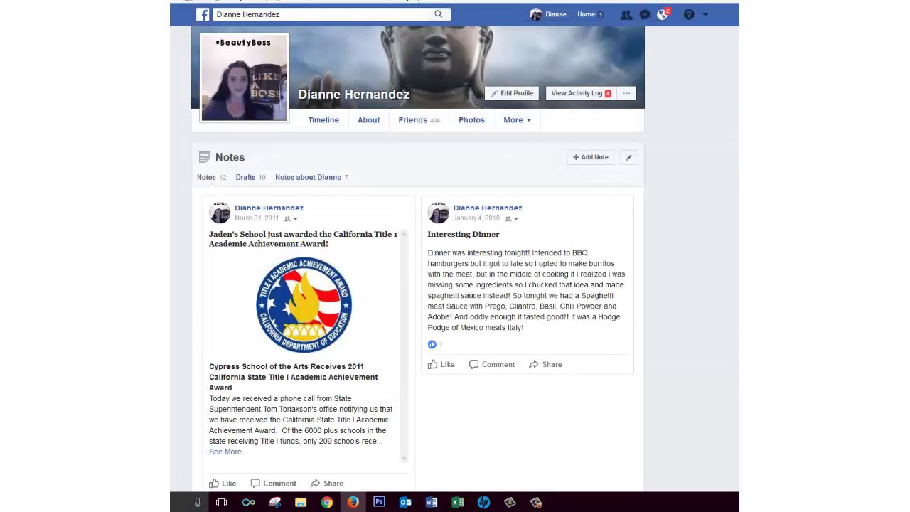
# Go from the profile to the Online Beauty Bosses page, open its Notes section and start a new note
pyautogui.click(708, 16)
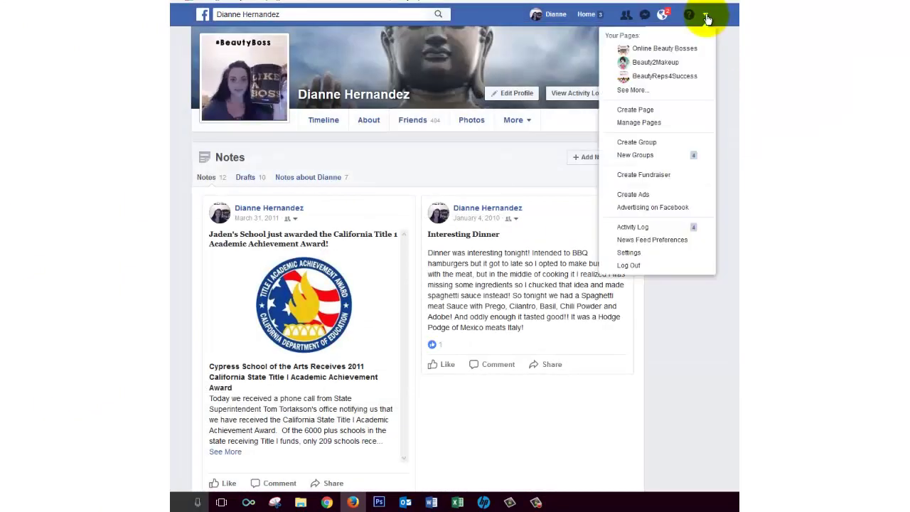
pyautogui.click(679, 49)
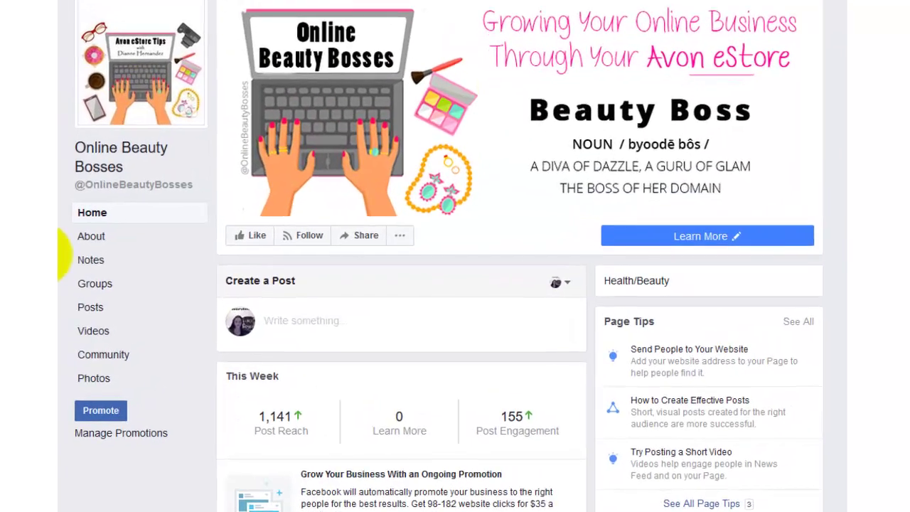
pyautogui.click(93, 260)
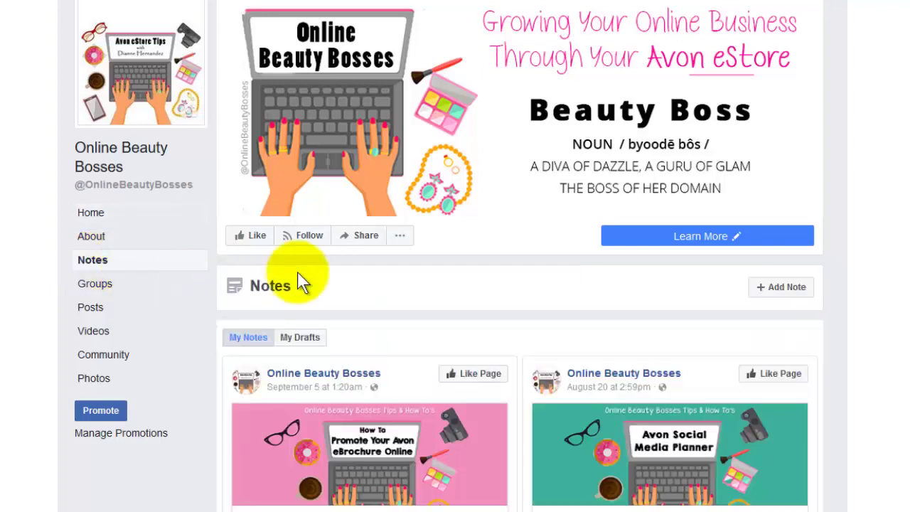
pyautogui.click(779, 291)
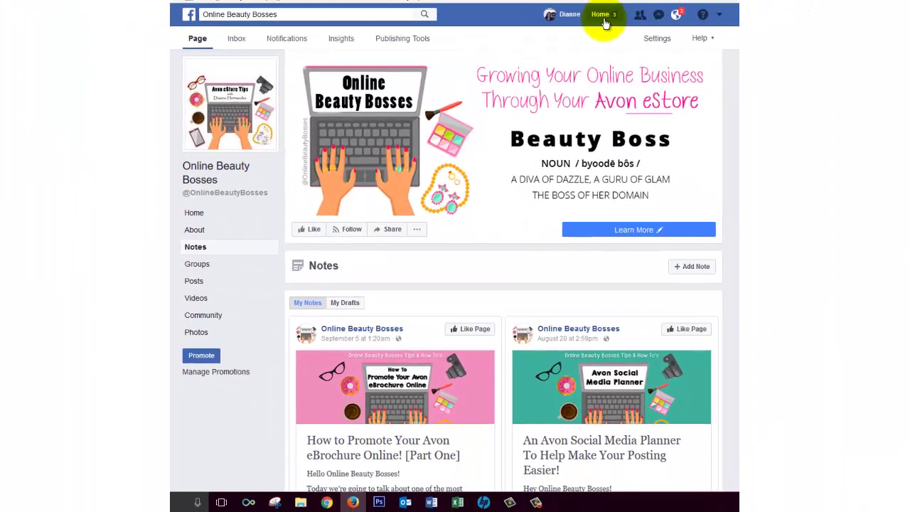
# Open the Online Beauty Bosses group from the news feed and start a new document in its files
pyautogui.click(602, 16)
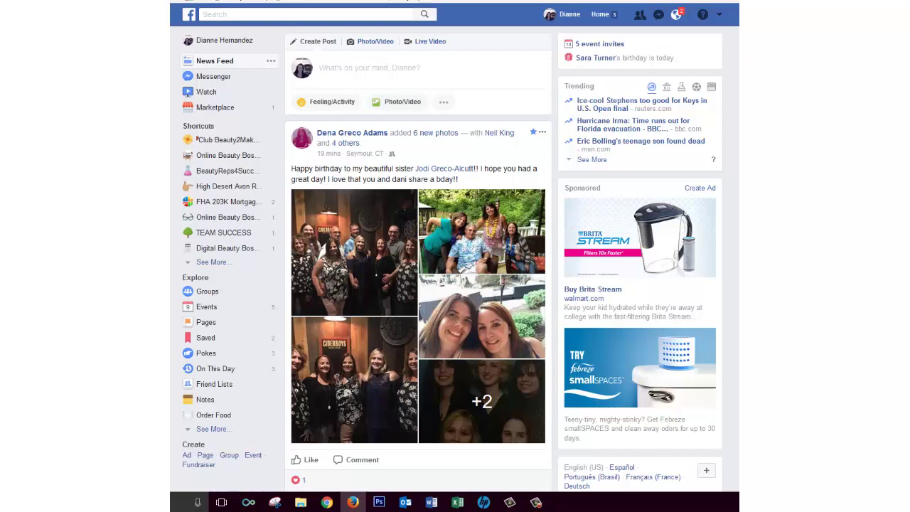
pyautogui.click(206, 217)
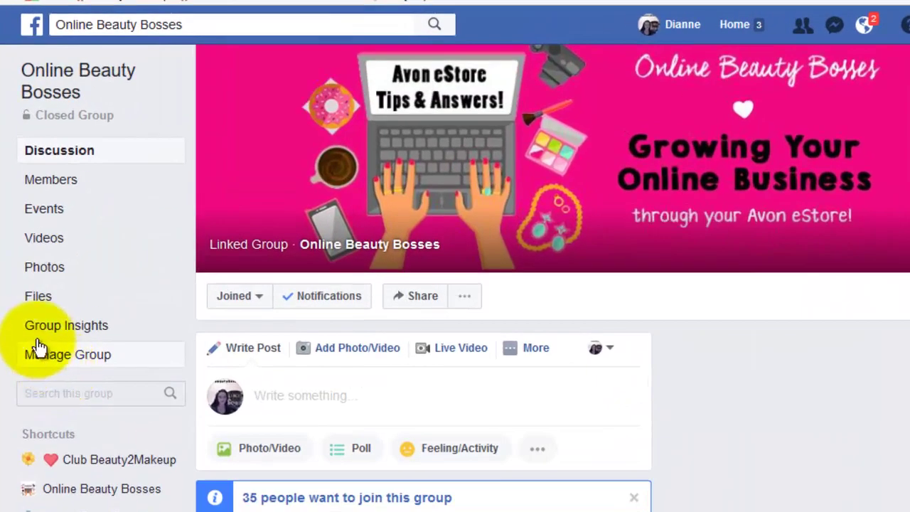
pyautogui.click(35, 302)
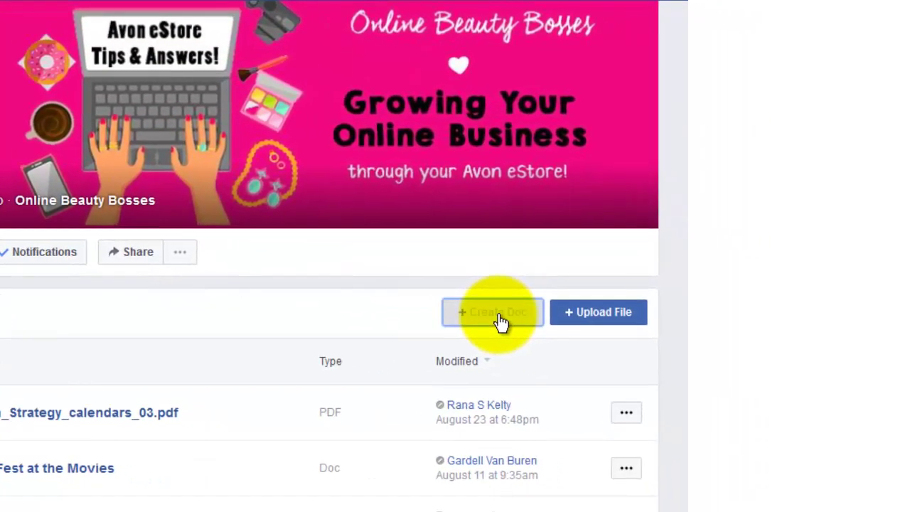
pyautogui.click(772, 364)
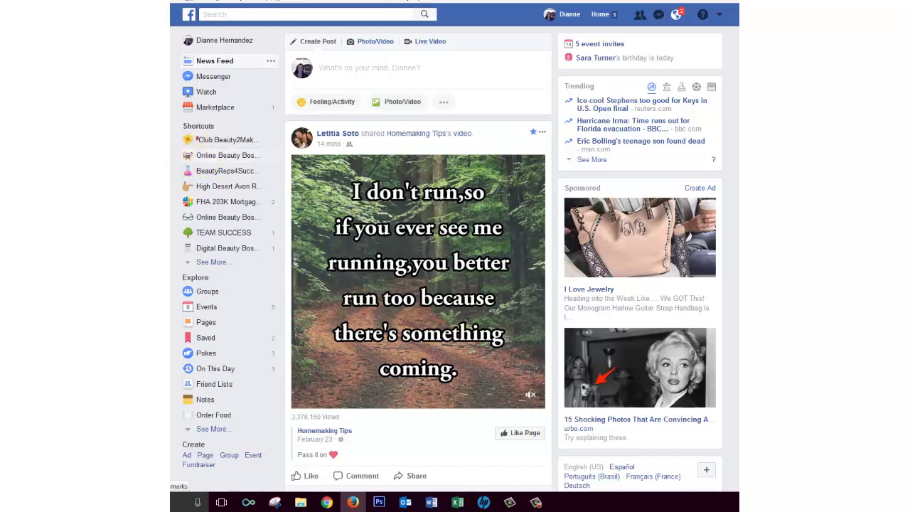
# Reopen the Notes section of the Online Beauty Bosses page and create a blank note there
pyautogui.click(202, 158)
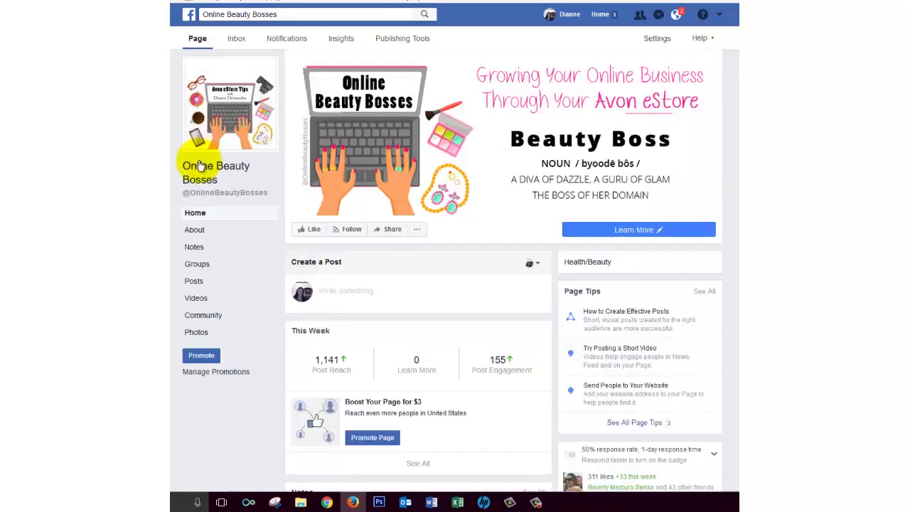
pyautogui.click(190, 249)
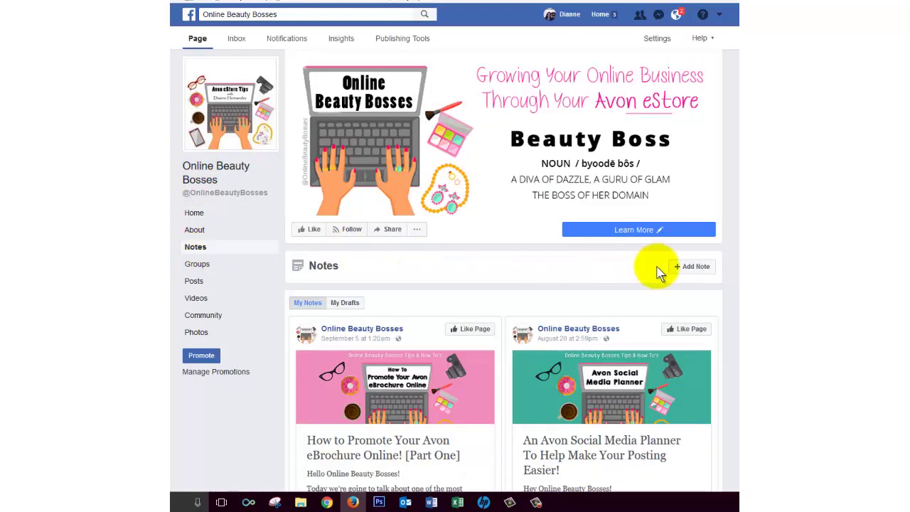
pyautogui.click(696, 267)
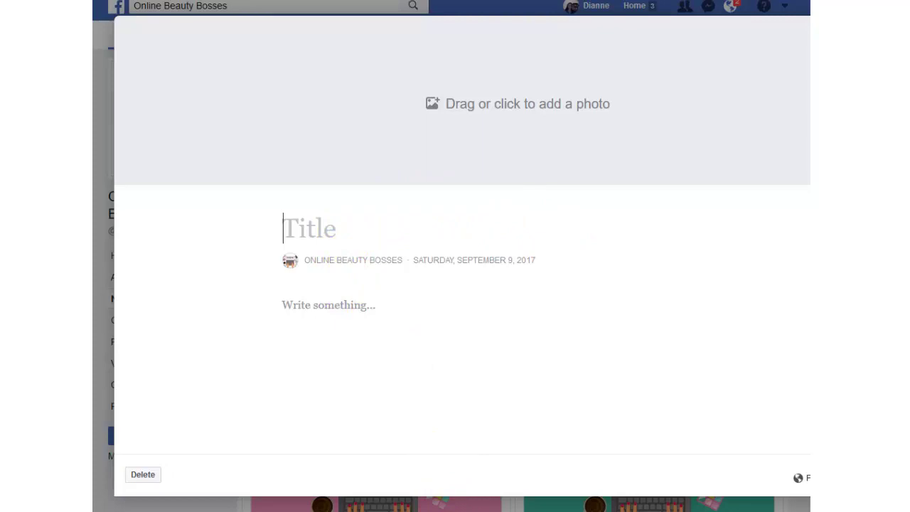
# Copy the heading "How to Use Facebook As Your Avon Blog!" from the Word document and paste it as the Facebook note's title
pyautogui.hotkey('alt', 'Tab')
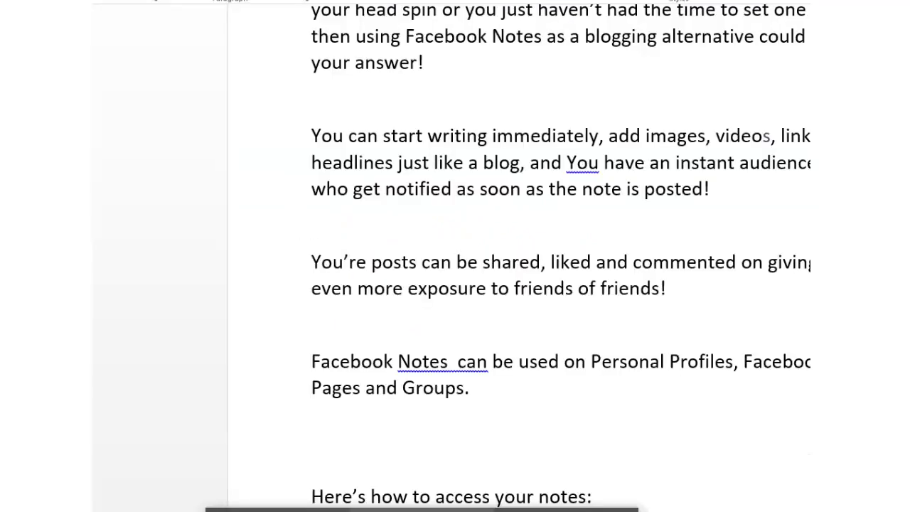
pyautogui.scroll(-10, 519, 256)
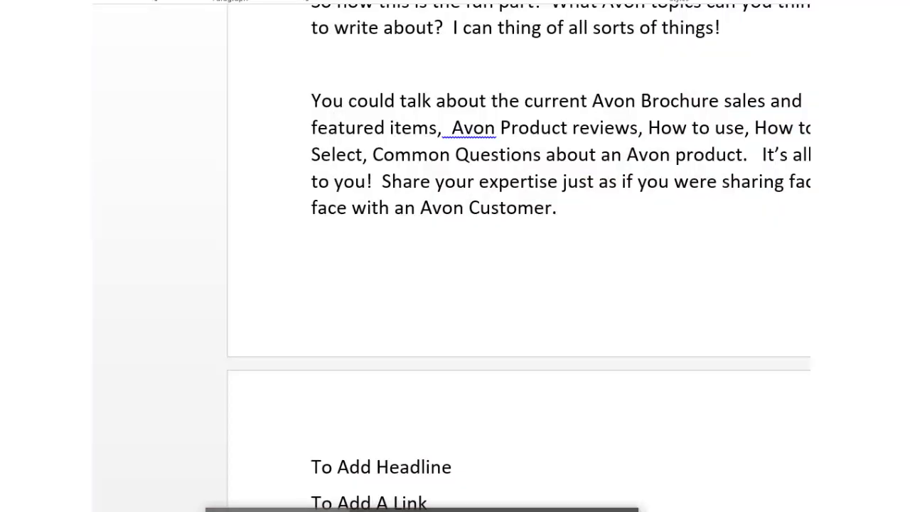
pyautogui.scroll(8, 366, 311)
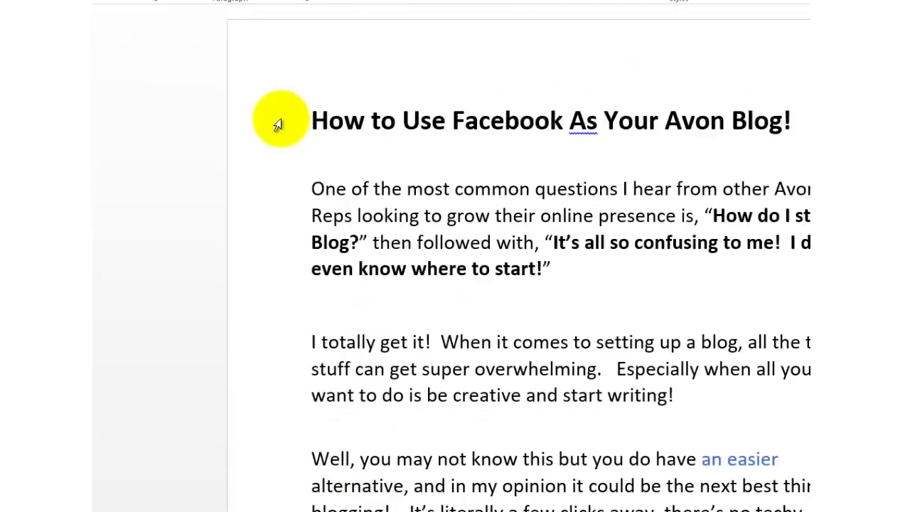
pyautogui.click(273, 122)
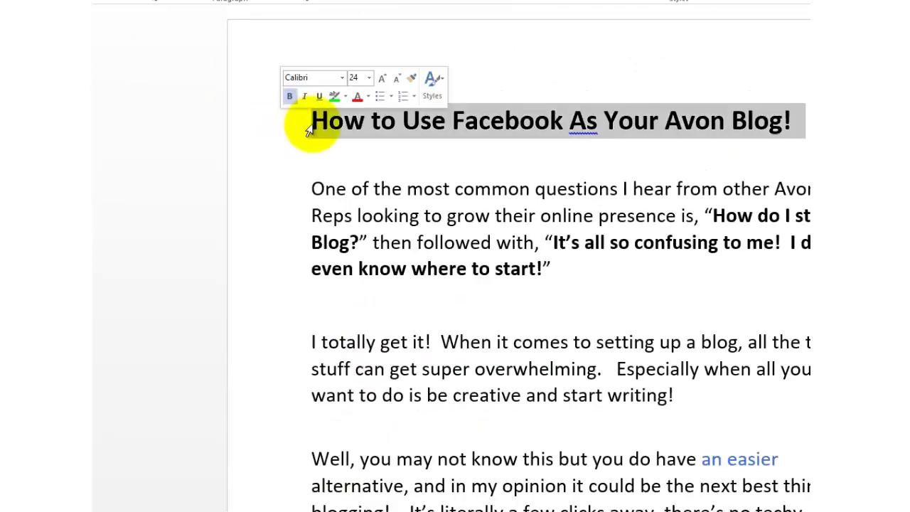
pyautogui.rightClick(679, 119)
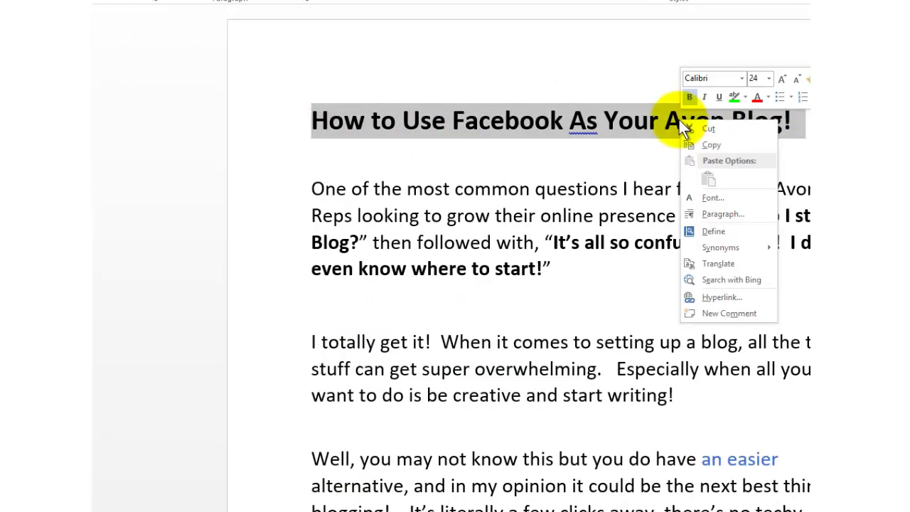
pyautogui.click(706, 146)
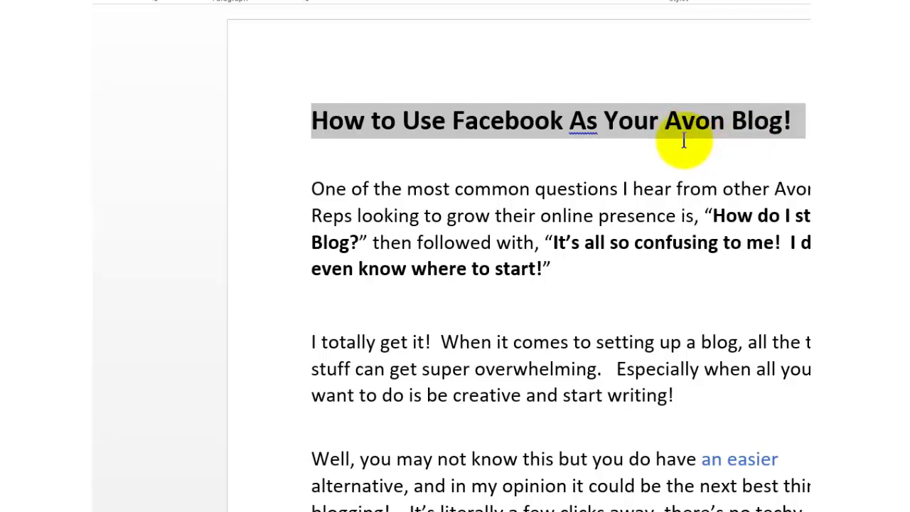
pyautogui.hotkey('alt', 'Tab')
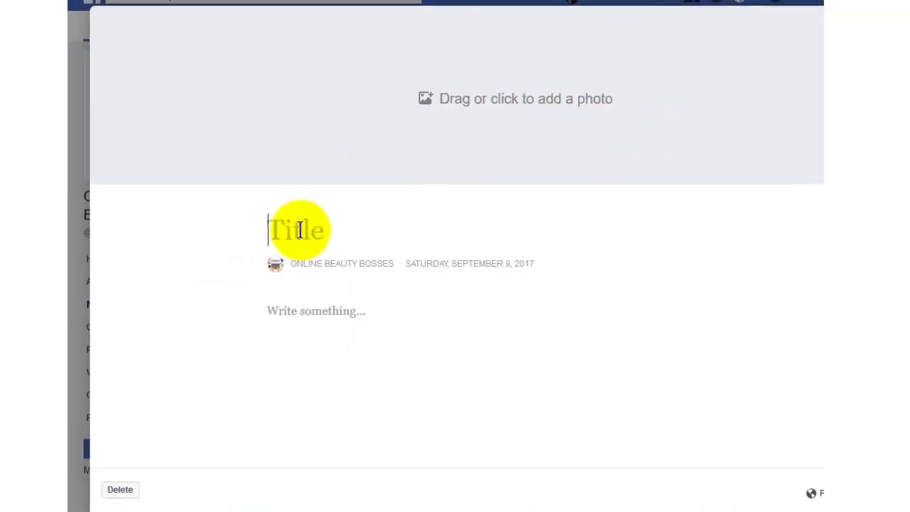
pyautogui.rightClick(305, 234)
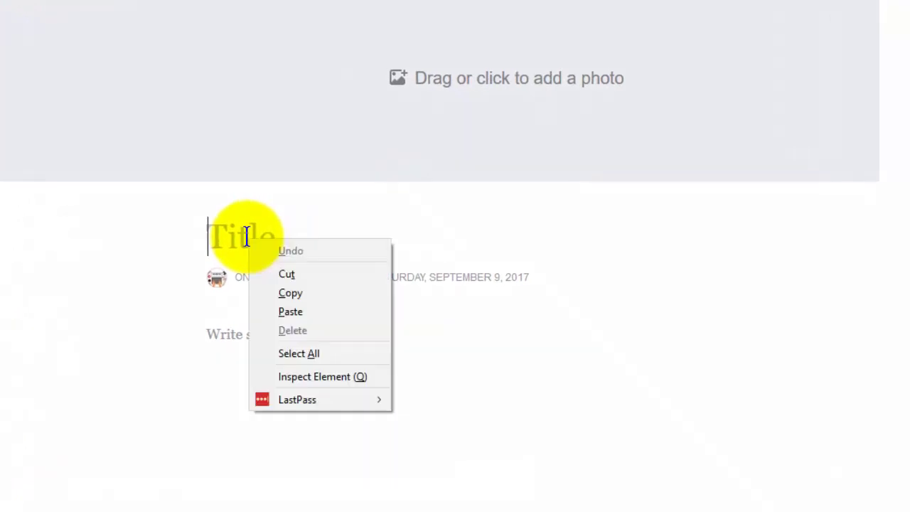
pyautogui.click(281, 311)
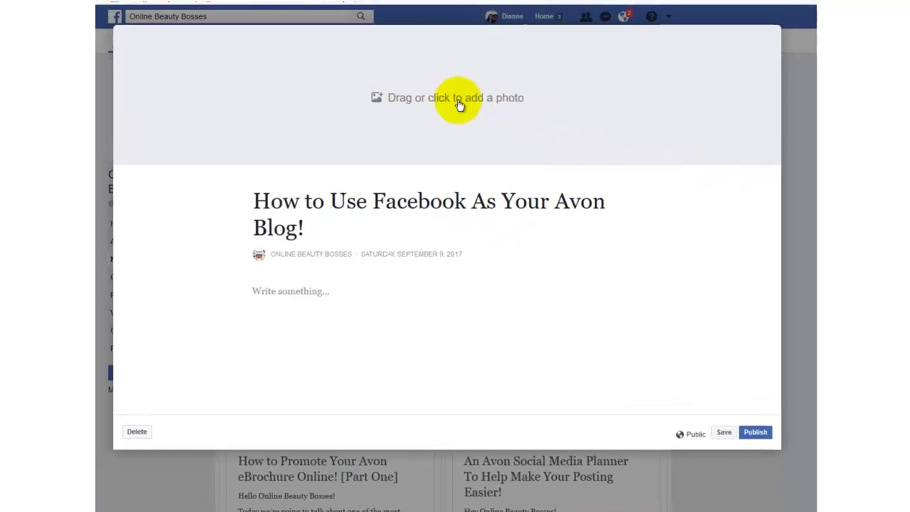
# Upload Facebook-Notes-Cover.png as the note's cover photo and look over the result
pyautogui.click(459, 103)
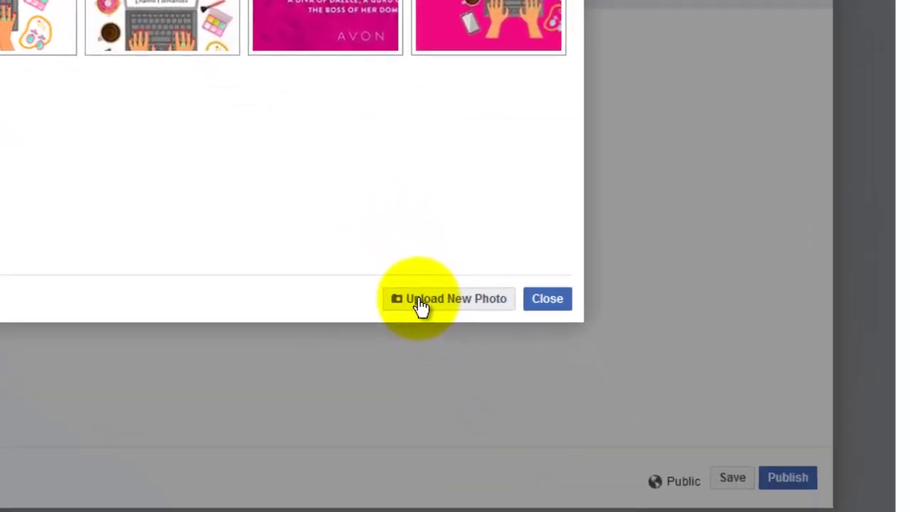
pyautogui.click(524, 405)
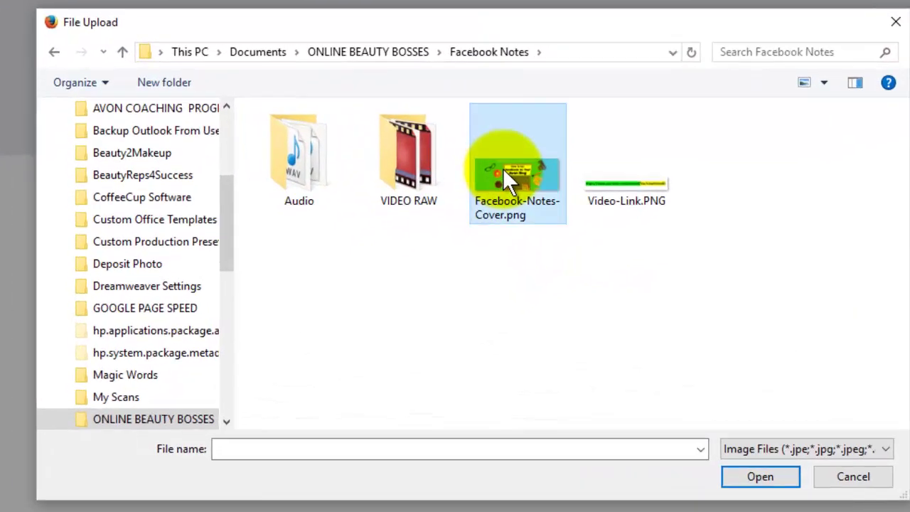
pyautogui.click(505, 202)
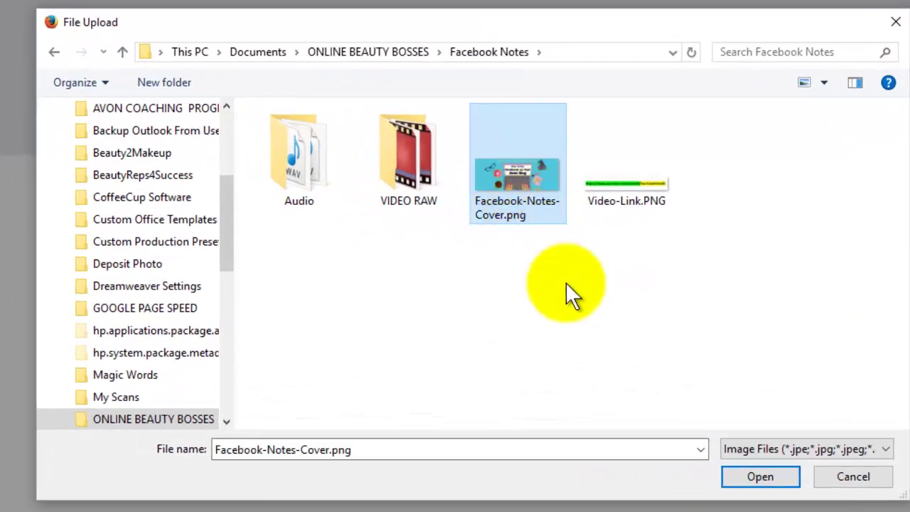
pyautogui.click(768, 477)
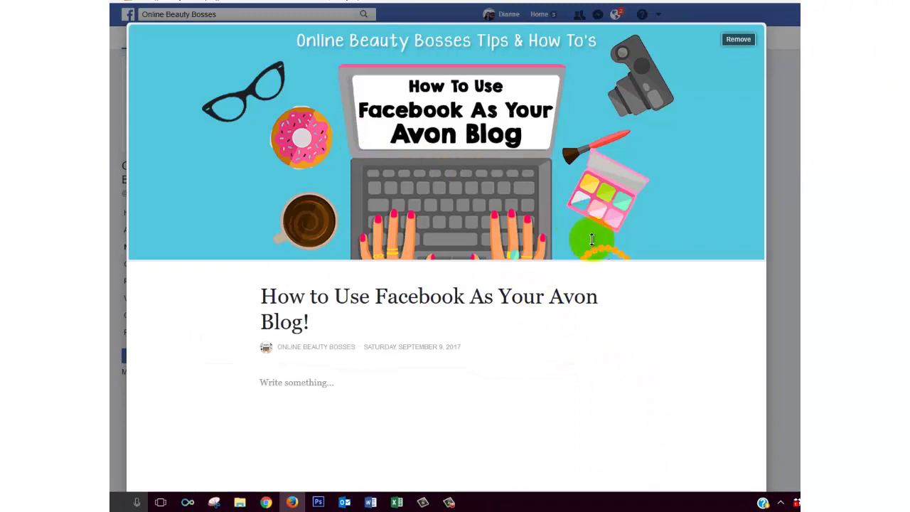
pyautogui.scroll(-2, 636, 318)
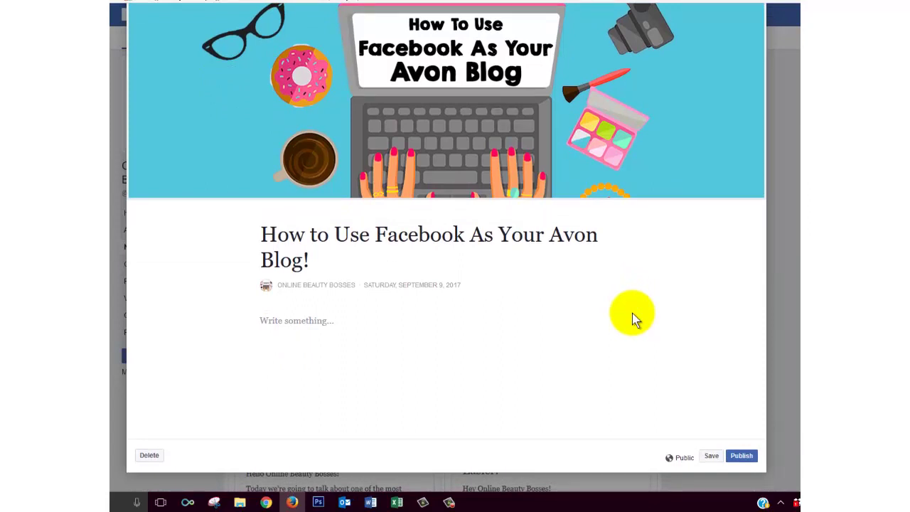
pyautogui.scroll(2, 631, 313)
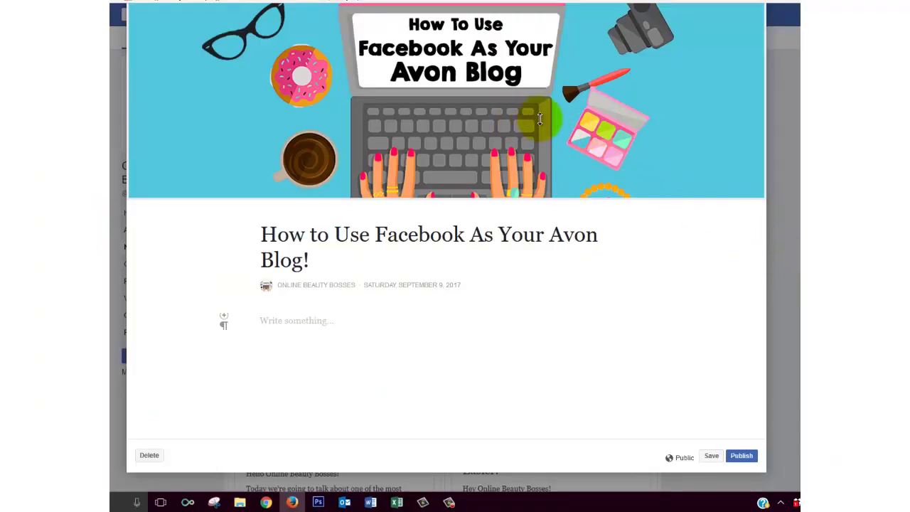
pyautogui.scroll(2, 540, 119)
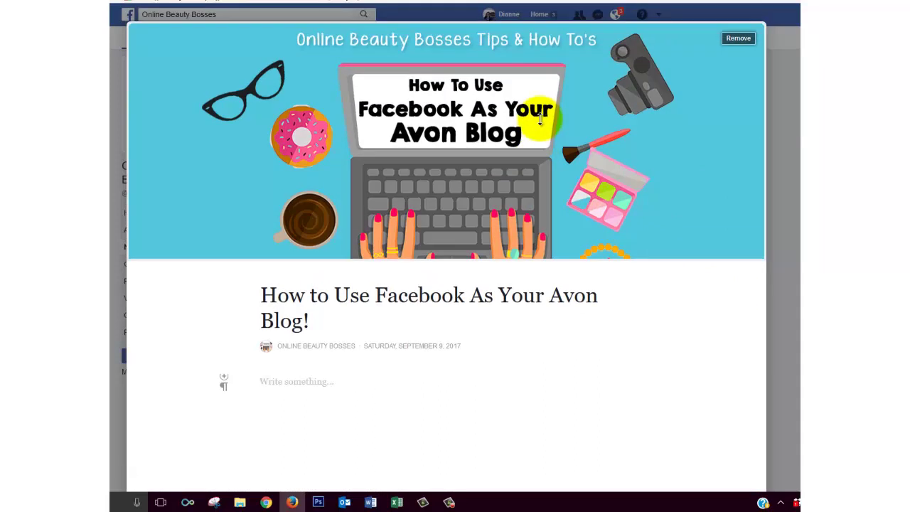
# Copy the Word document's intro, from "One of the most common questions" through "already have an audience!", into the Facebook note's body
pyautogui.scroll(-2, 540, 119)
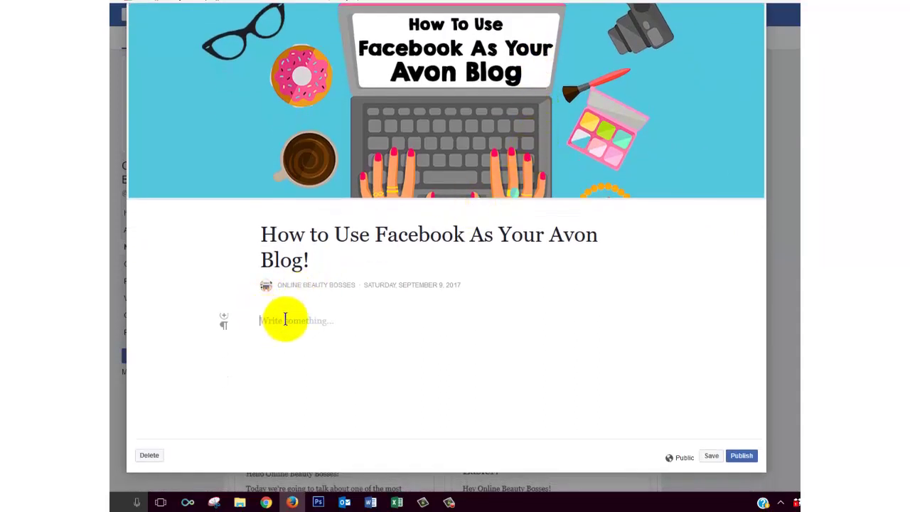
pyautogui.click(264, 320)
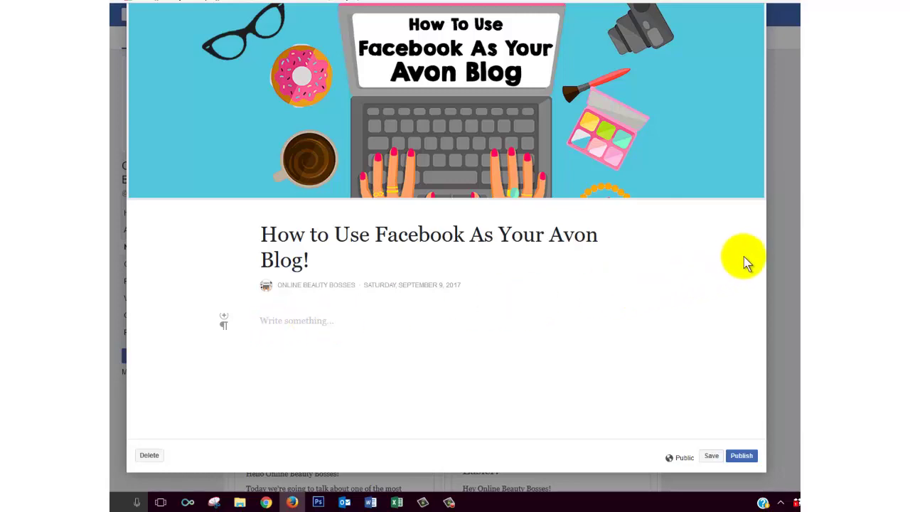
pyautogui.hotkey('alt', 'Tab')
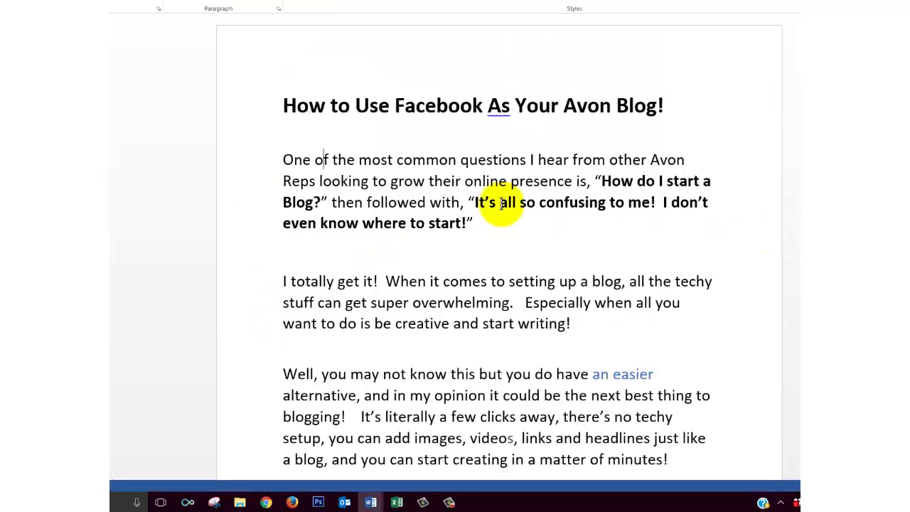
pyautogui.moveTo(263, 150); pyautogui.dragTo(706, 426)
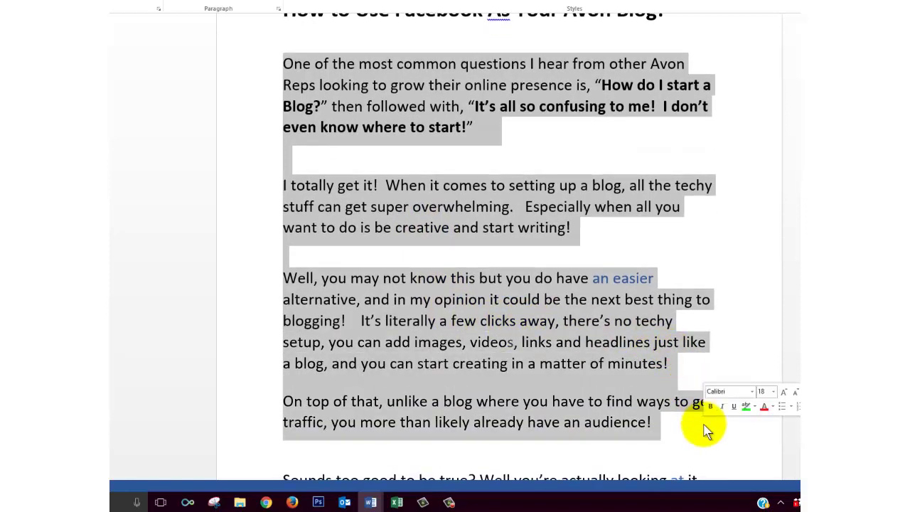
pyautogui.rightClick(546, 352)
pyautogui.click(574, 204)
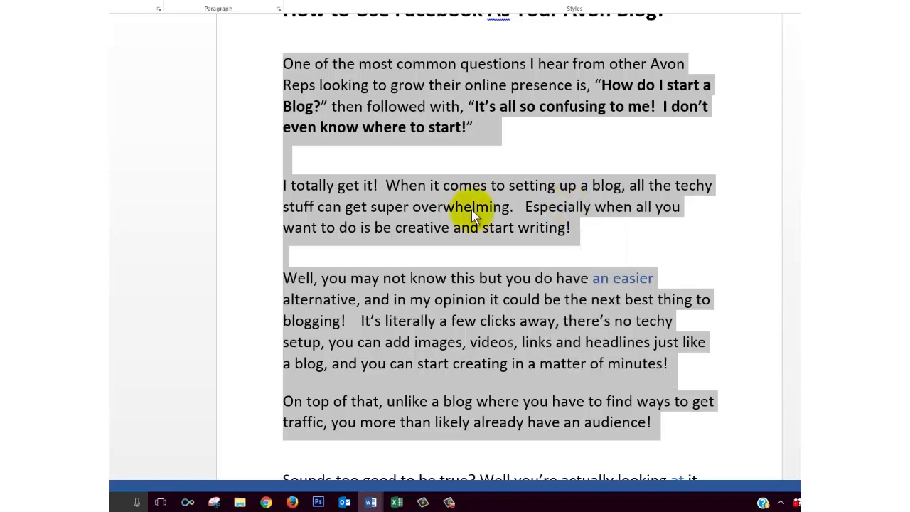
pyautogui.hotkey('alt', 'Tab')
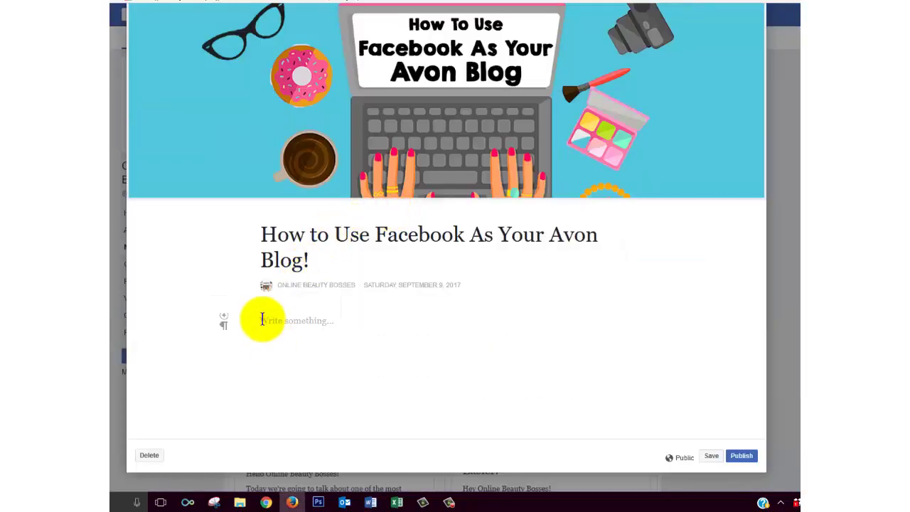
pyautogui.rightClick(261, 320)
pyautogui.click(293, 345)
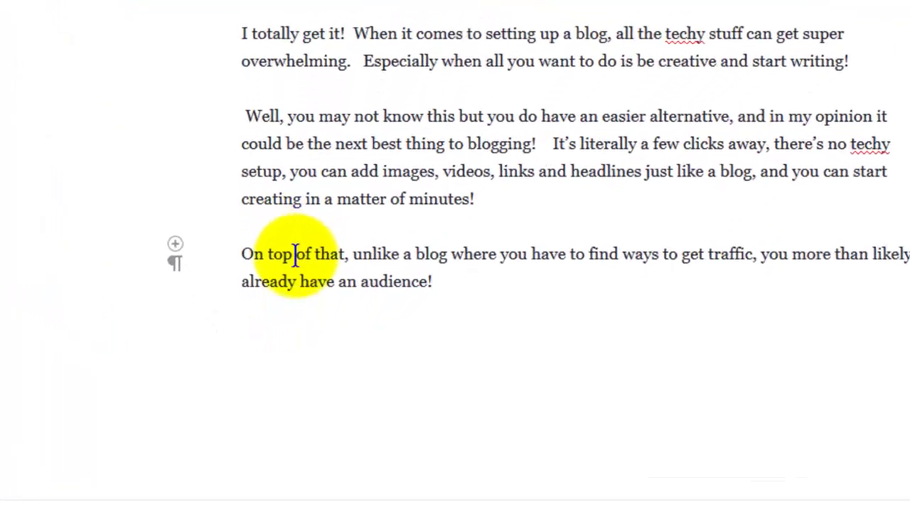
# Upload images.png below the "How To Add A Facebook Note Image" heading and paste the heading "How To Add A Video to Your Facebook Note" beneath it
pyautogui.moveTo(166, 250)
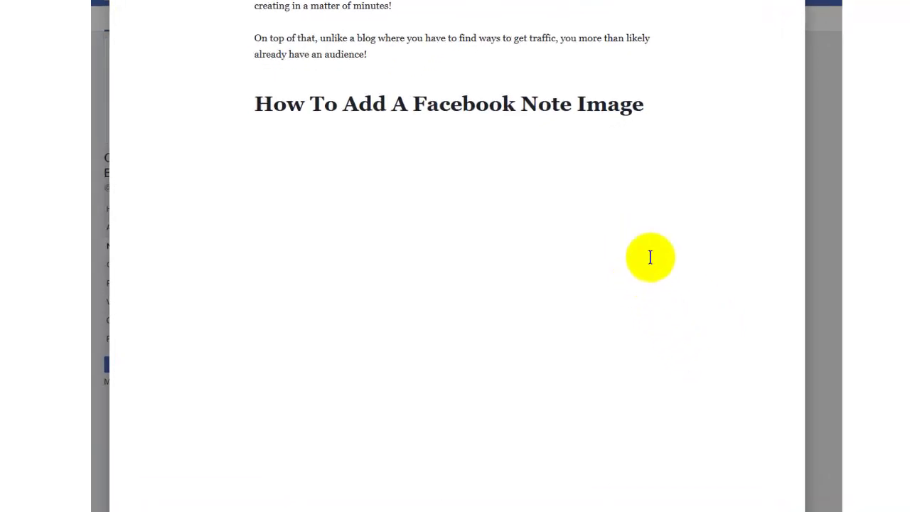
pyautogui.click(289, 156)
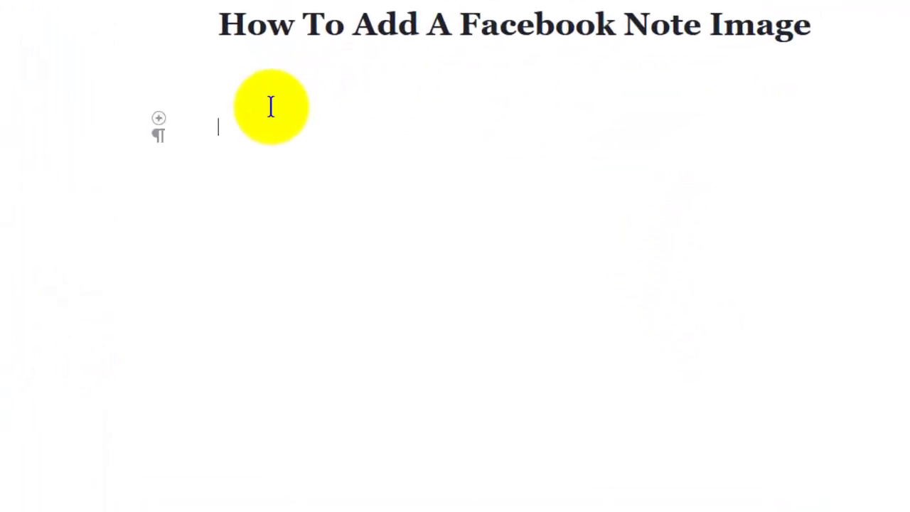
pyautogui.click(159, 118)
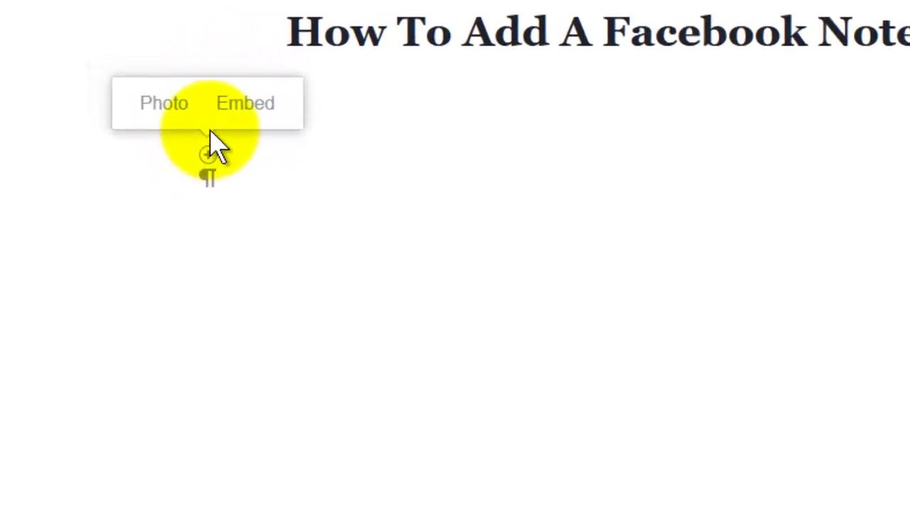
pyautogui.click(166, 110)
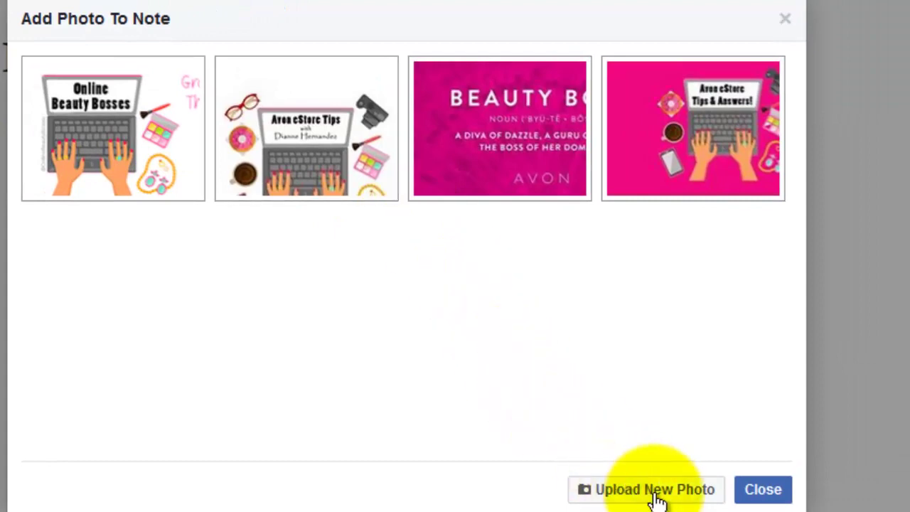
pyautogui.click(654, 491)
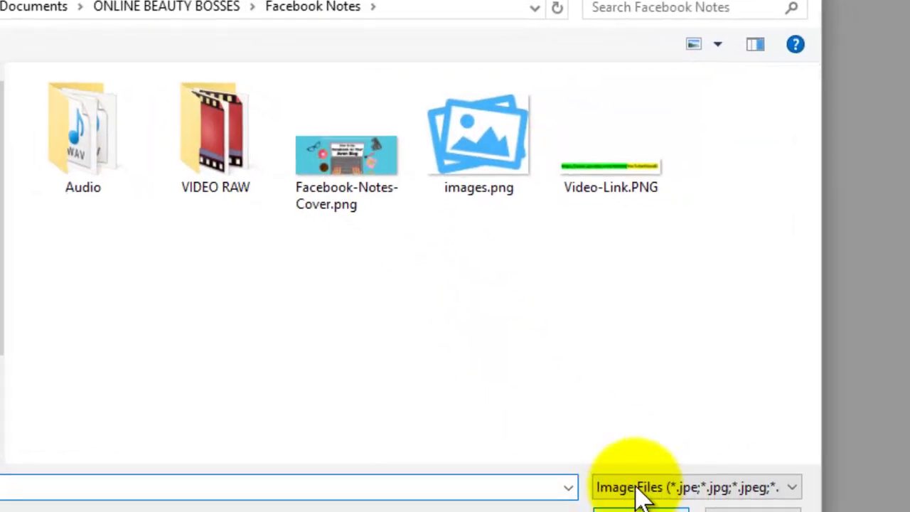
pyautogui.click(459, 147)
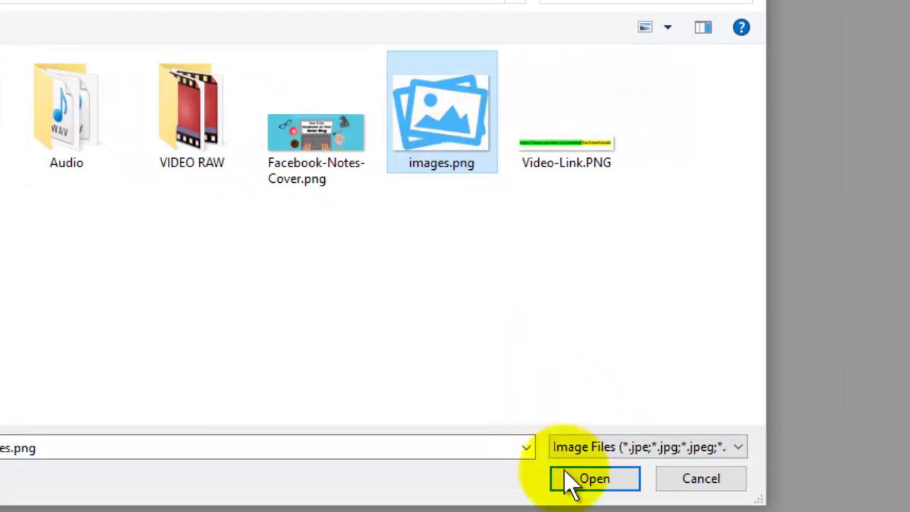
pyautogui.click(592, 483)
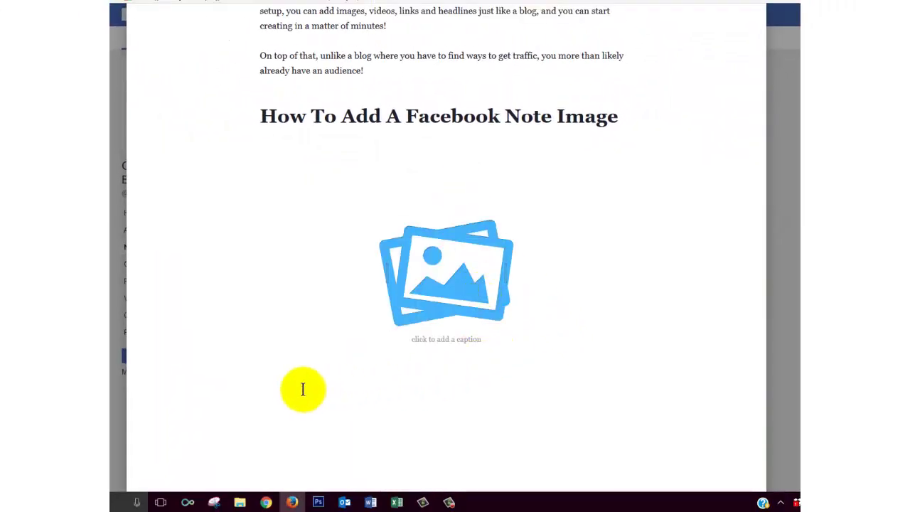
pyautogui.hotkey('ctrl', 'v')
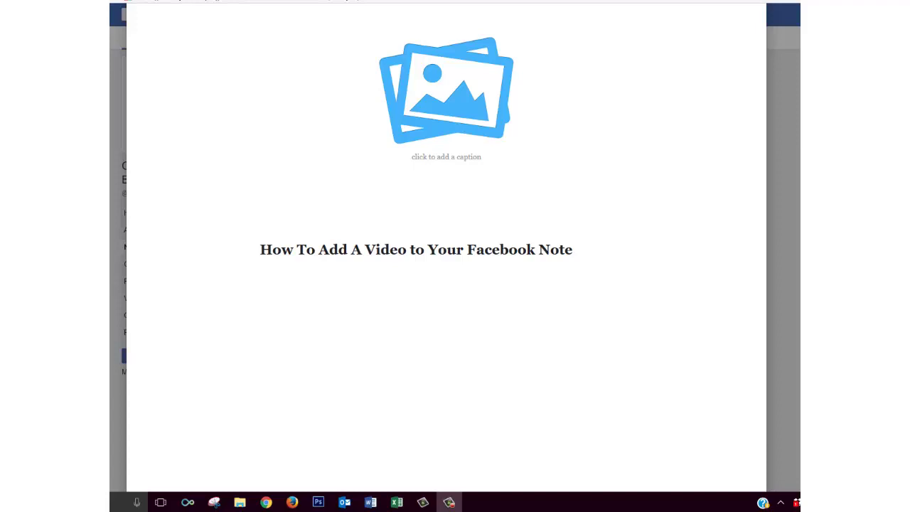
# Switch to the How To Add A Video YouTube page and highlight the video ID GsTWwrtXd5M in its web address
pyautogui.click(644, 270)
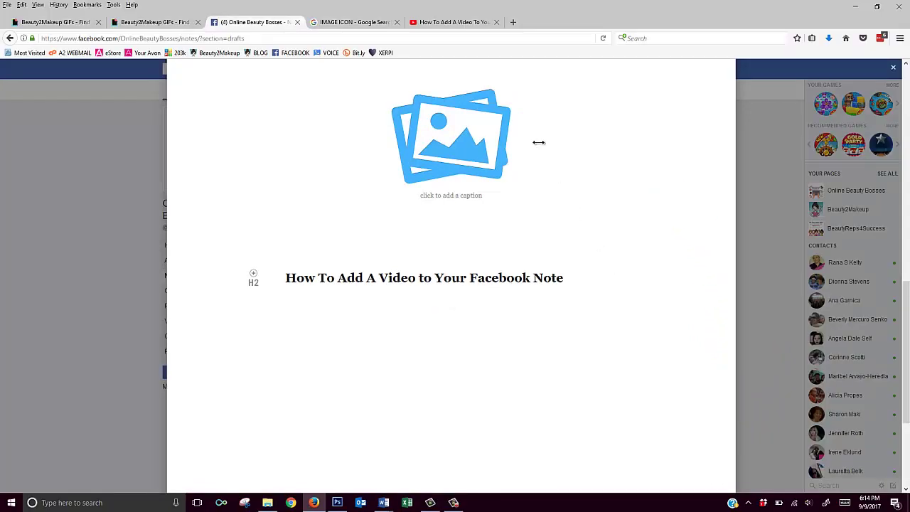
pyautogui.click(463, 24)
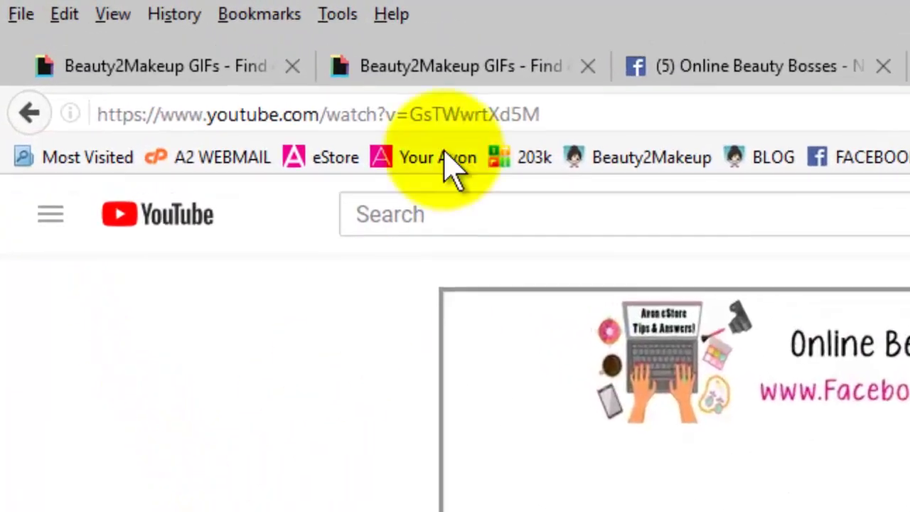
pyautogui.click(538, 116)
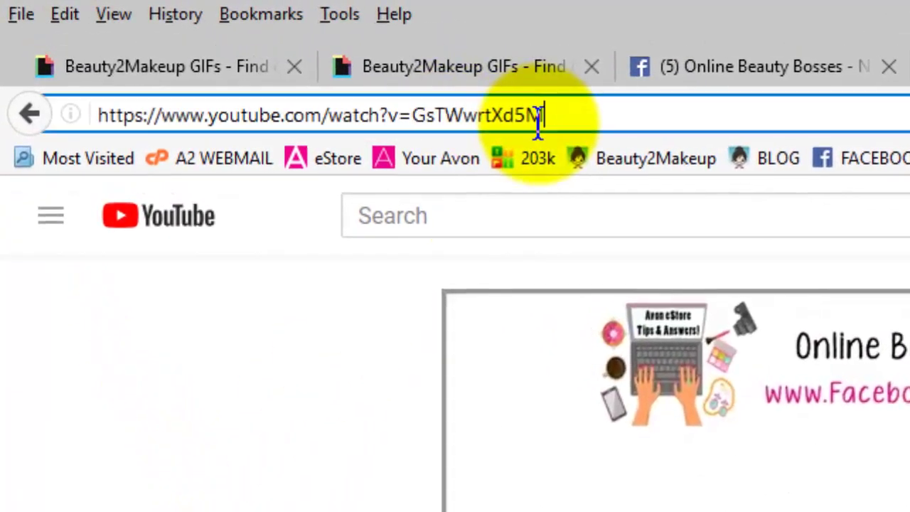
pyautogui.click(561, 116)
pyautogui.click(400, 116)
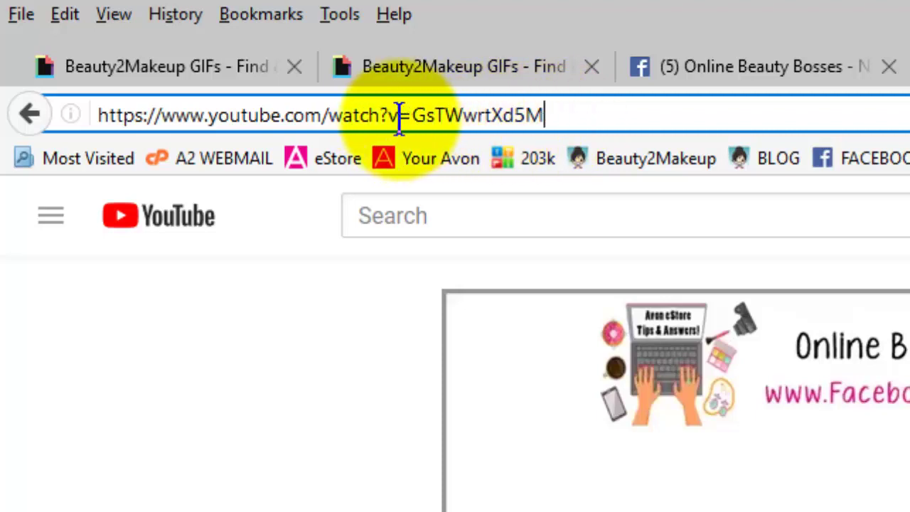
pyautogui.moveTo(410, 116); pyautogui.dragTo(591, 117)
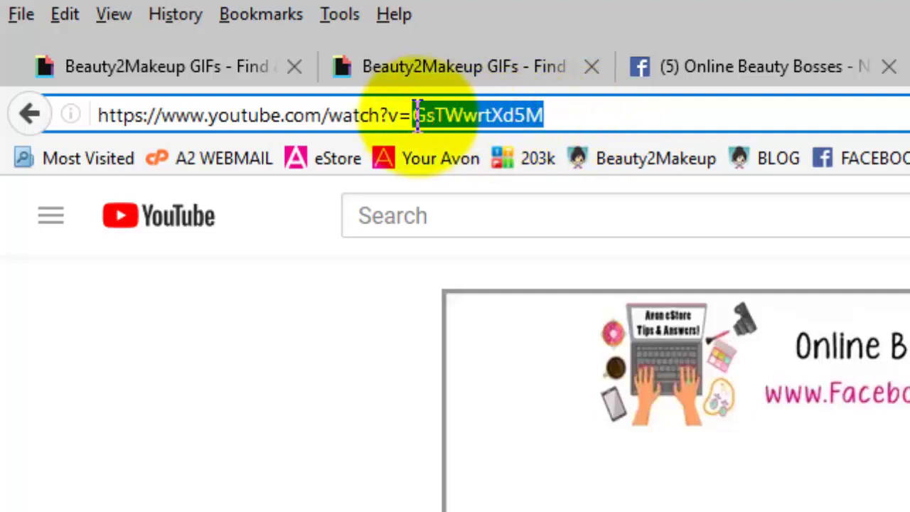
pyautogui.click(560, 112)
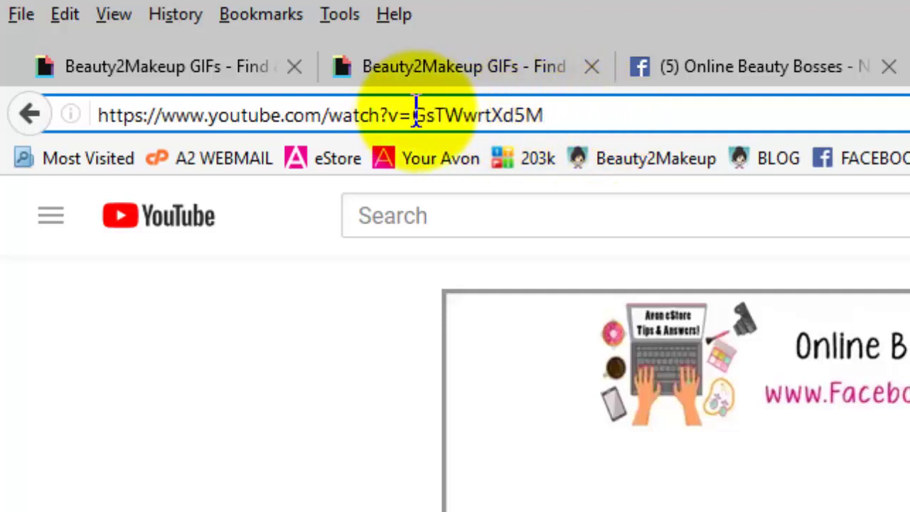
pyautogui.moveTo(418, 114); pyautogui.dragTo(544, 113)
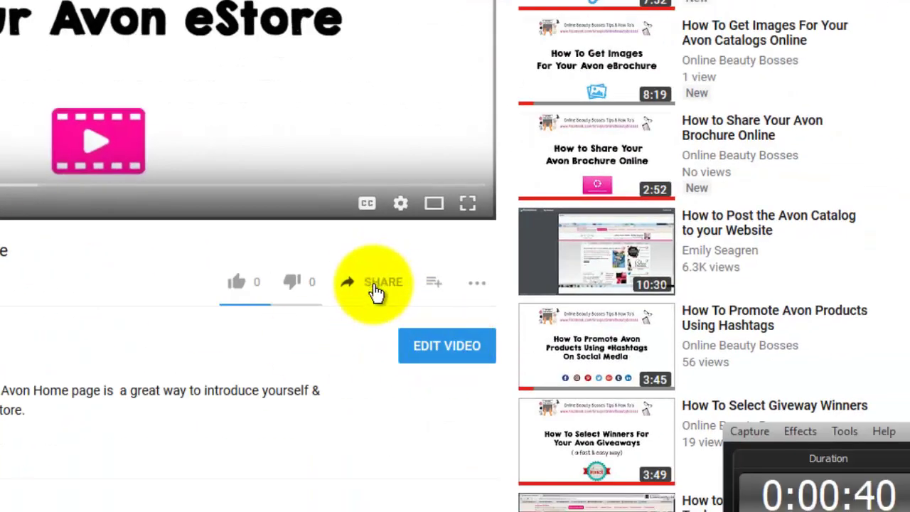
# Open the YouTube video's share options and examine the video ID in the short share link
pyautogui.click(376, 285)
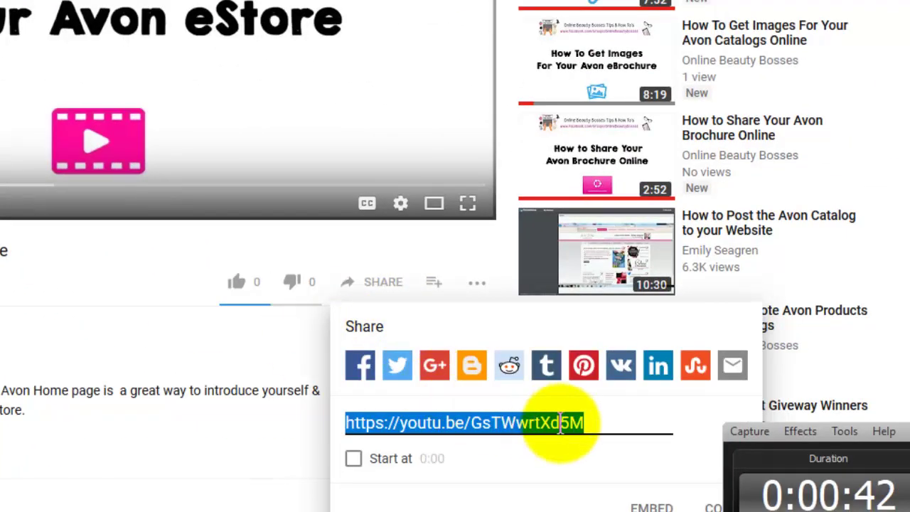
pyautogui.click(477, 446)
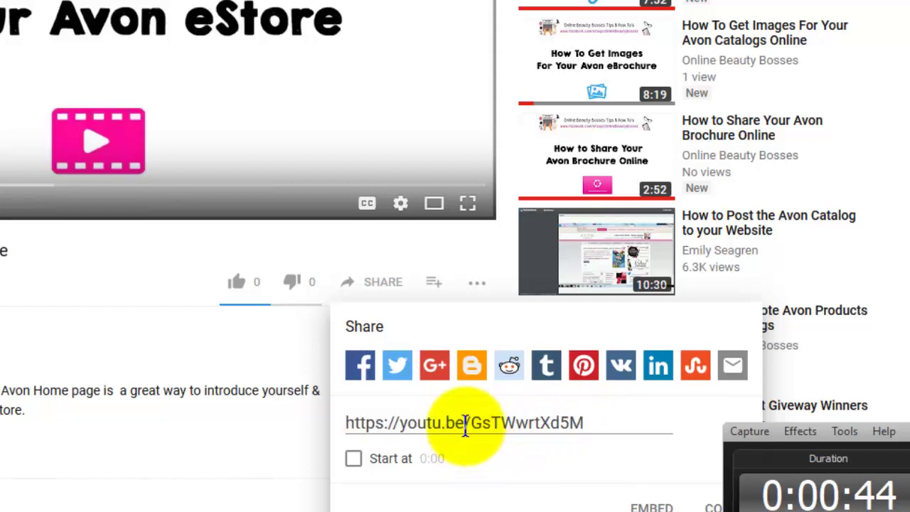
pyautogui.click(465, 423)
pyautogui.moveTo(465, 422)
pyautogui.mouseDown()
pyautogui.moveTo(521, 423)
pyautogui.moveTo(465, 434)
pyautogui.mouseUp()
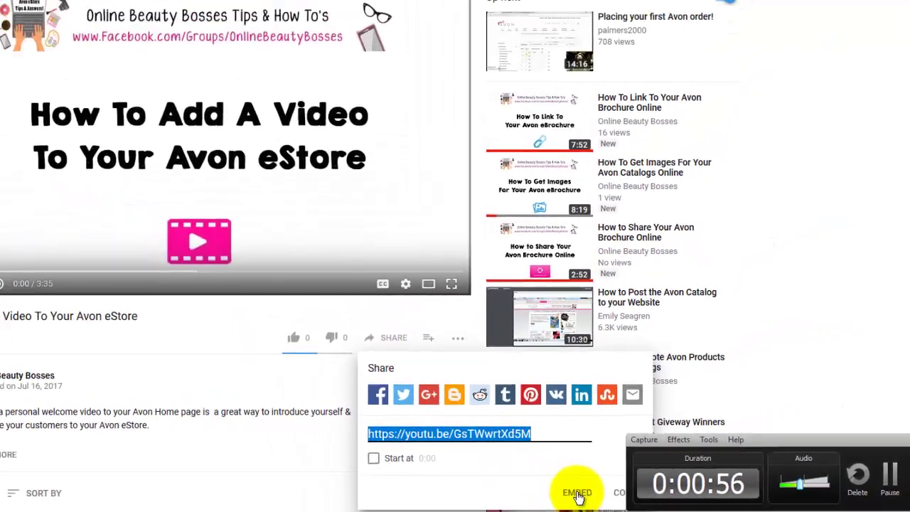
# Copy the video's full iframe embed code and paste it into a new blank Word document
pyautogui.click(651, 507)
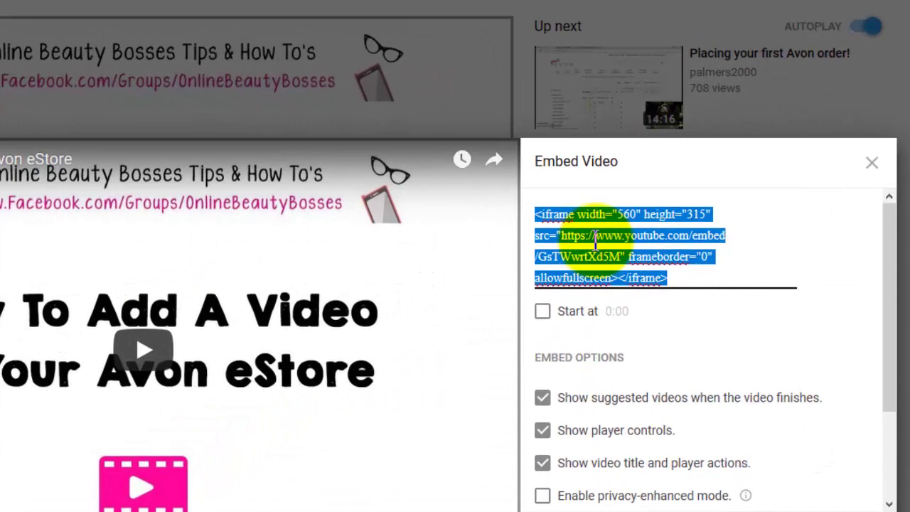
pyautogui.rightClick(596, 236)
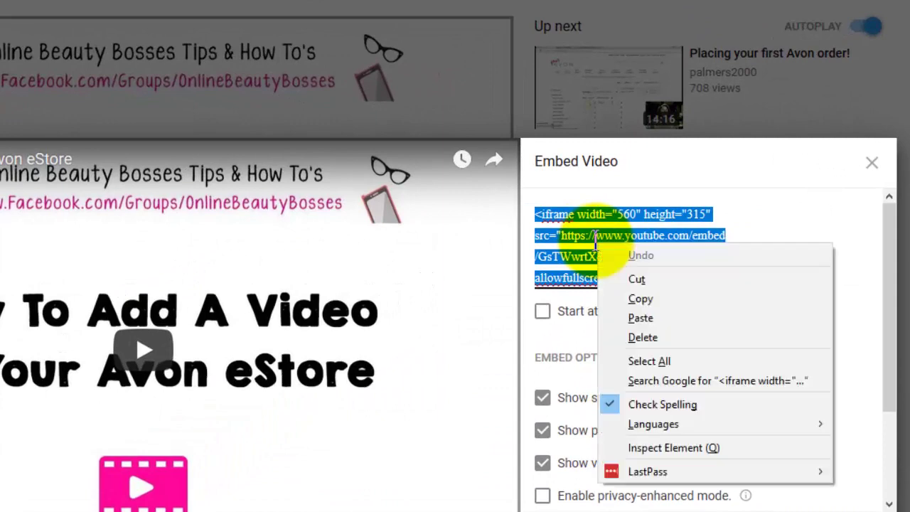
pyautogui.click(638, 297)
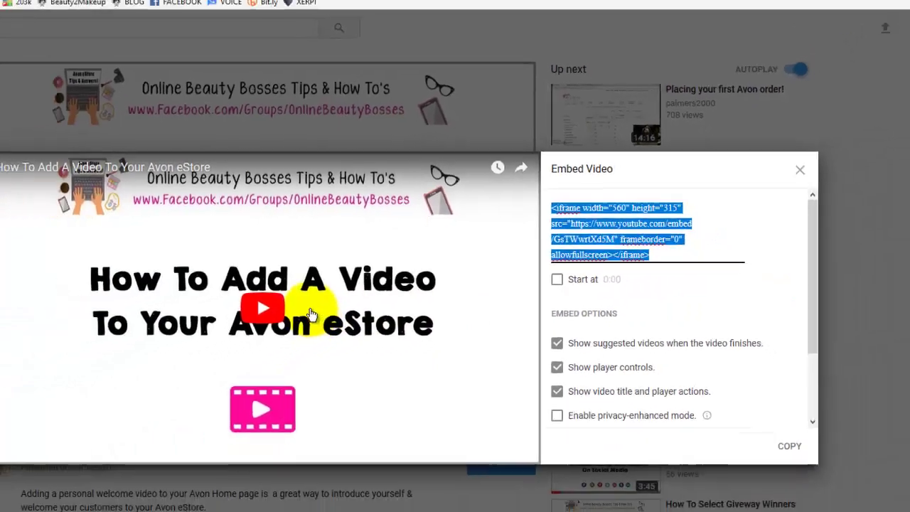
pyautogui.hotkey('alt', 'Tab')
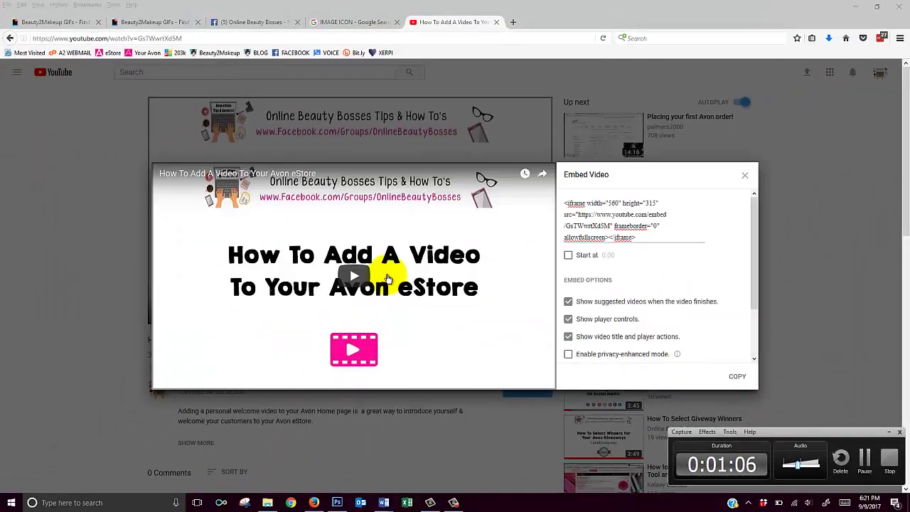
pyautogui.scroll(-1, 405, 260)
pyautogui.hotkey('alt', 'Tab')
pyautogui.hotkey('alt', 'Tab')
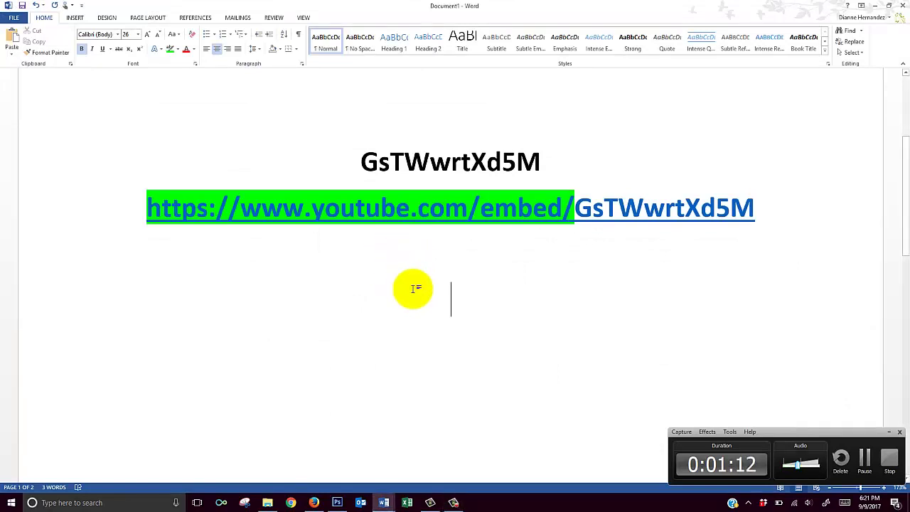
pyautogui.hotkey('ctrl', 'n')
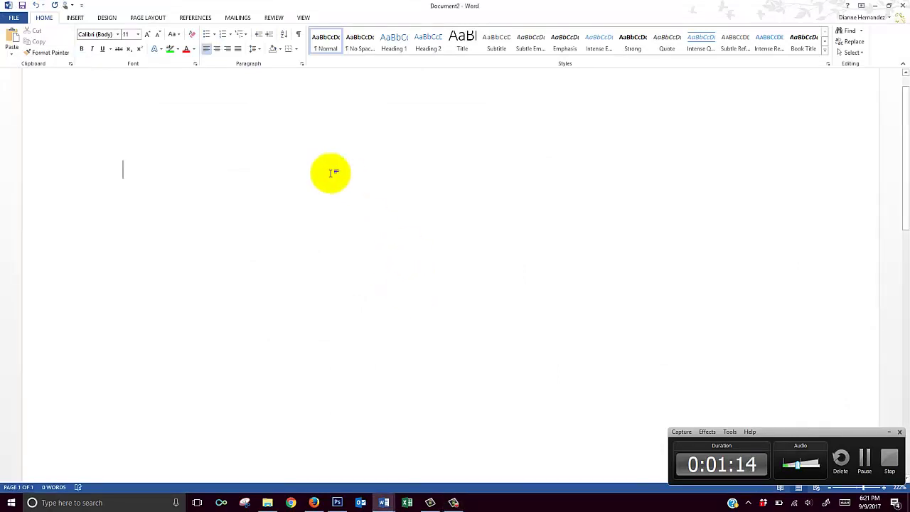
pyautogui.write('<iframe width="560" height="315" src="https://www.youtube.com/embed/GsTWwrtXd5M" frameborder="0" allowfullscreen></iframe>')
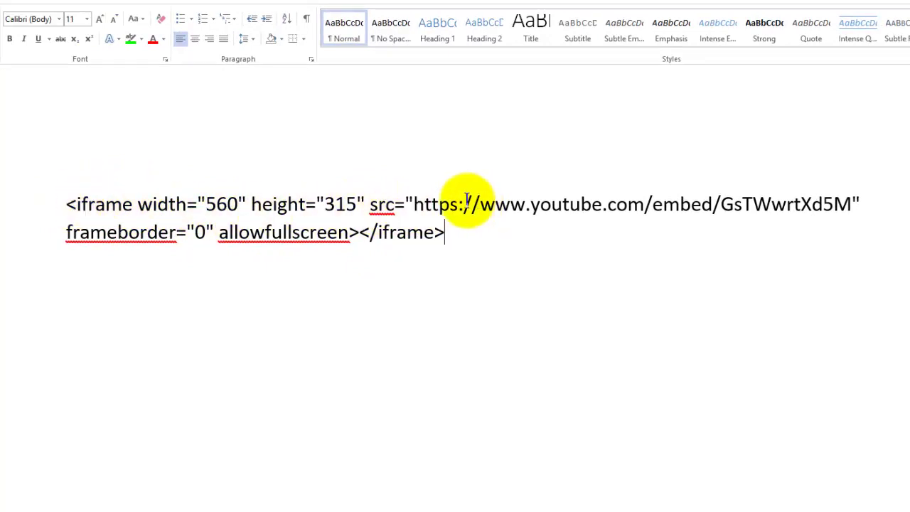
# Highlight the embed web address inside the iframe code, followed by only the video ID GsTWwrtXd5M at its end
pyautogui.moveTo(415, 204); pyautogui.dragTo(781, 202)
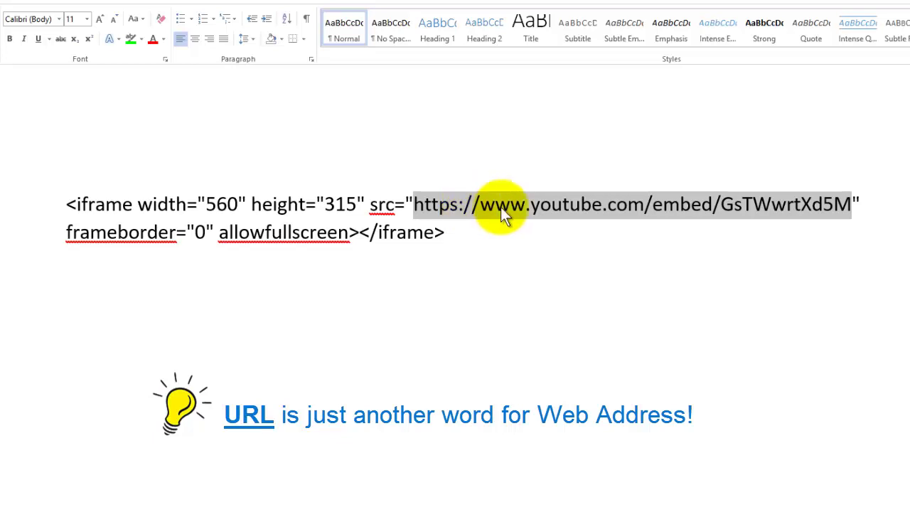
pyautogui.click(724, 206)
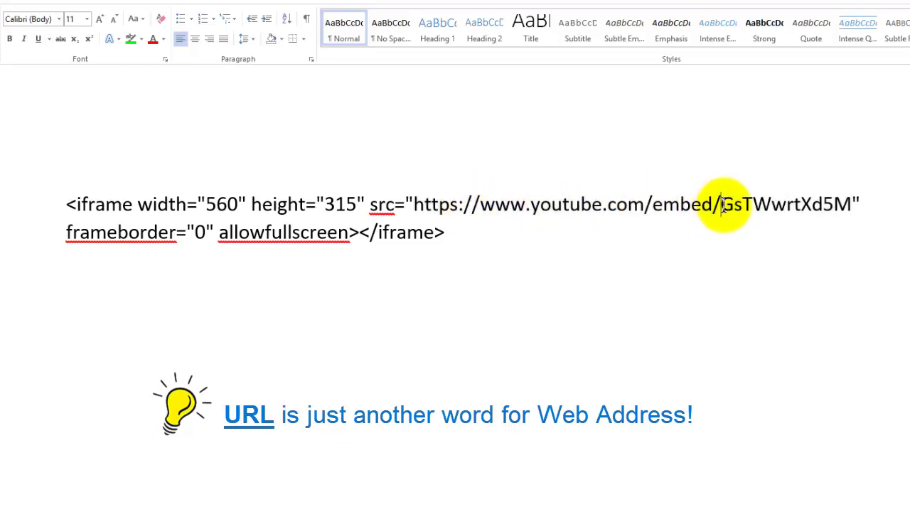
pyautogui.moveTo(721, 206); pyautogui.dragTo(847, 205)
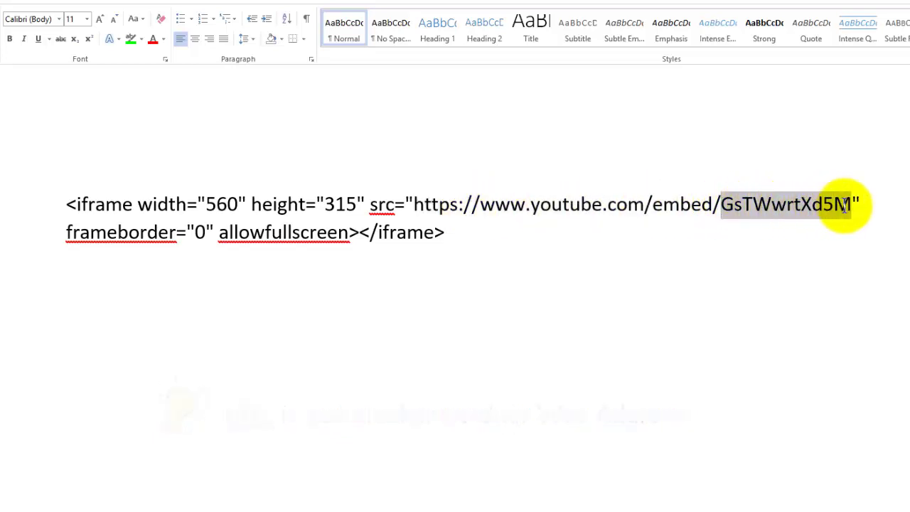
pyautogui.click(702, 210)
pyautogui.moveTo(723, 206); pyautogui.dragTo(847, 206)
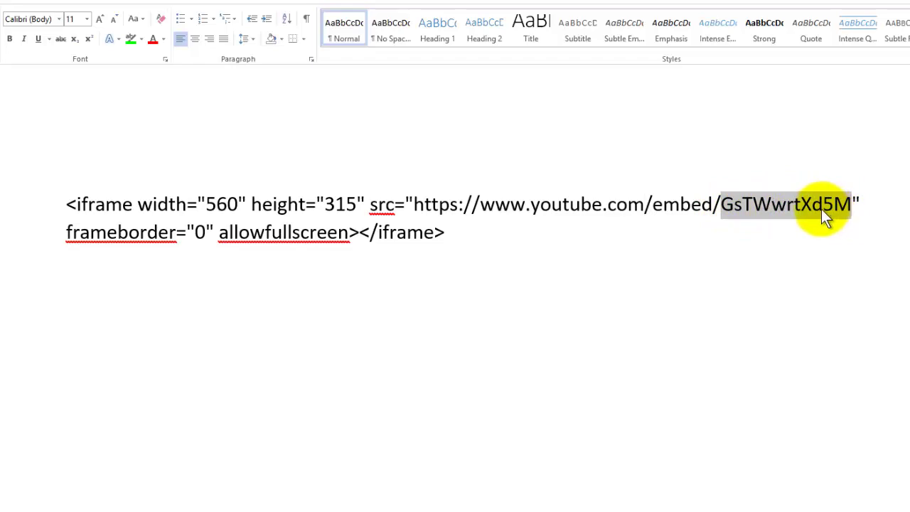
# Switch to the Word file Document1 and copy the video ID GsTWwrtXd5M from the line above the embed link
pyautogui.hotkey('alt', 'Tab')
pyautogui.press('BackSpace')
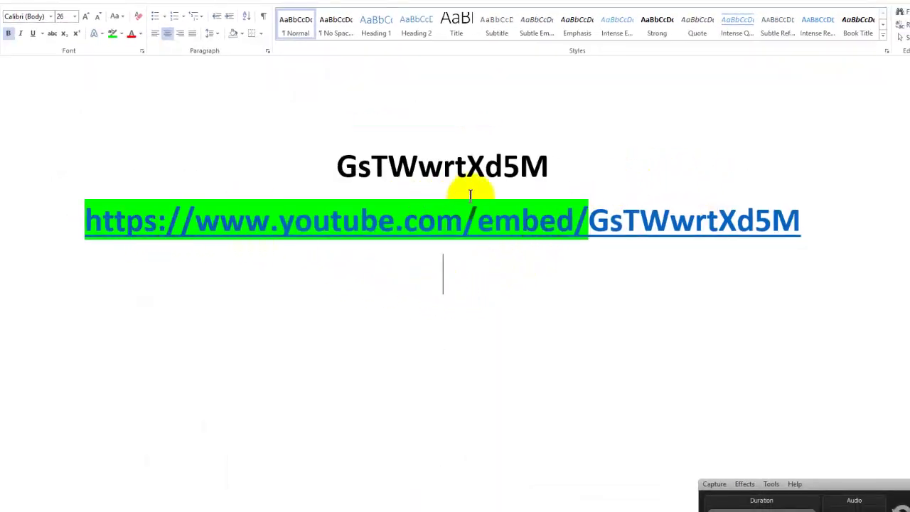
pyautogui.moveTo(546, 167); pyautogui.dragTo(331, 176)
pyautogui.hotkey('ctrl', 'c')
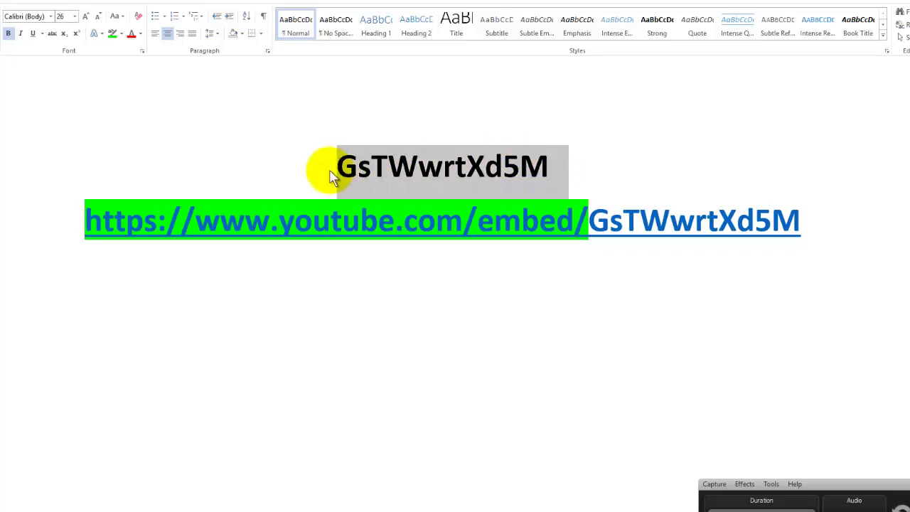
pyautogui.click(292, 292)
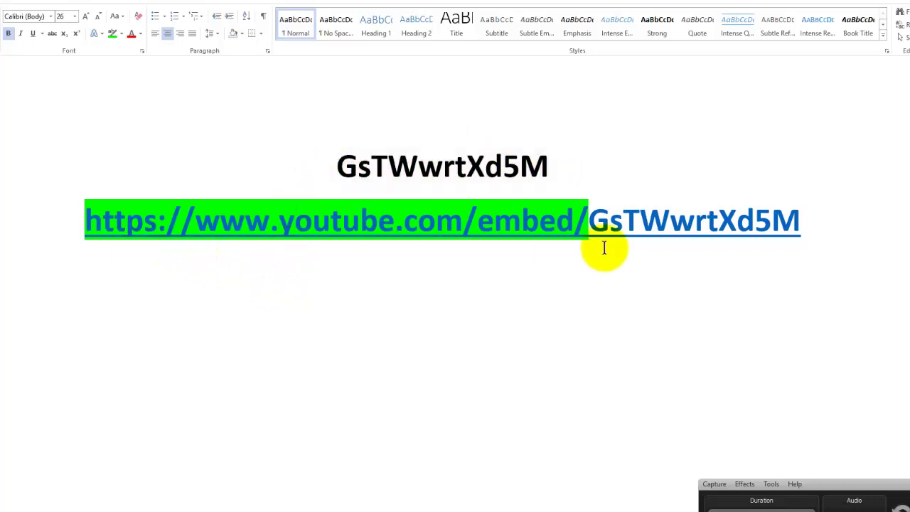
# Colour the "embed/" part of the YouTube link in Document1 red
pyautogui.click(603, 222)
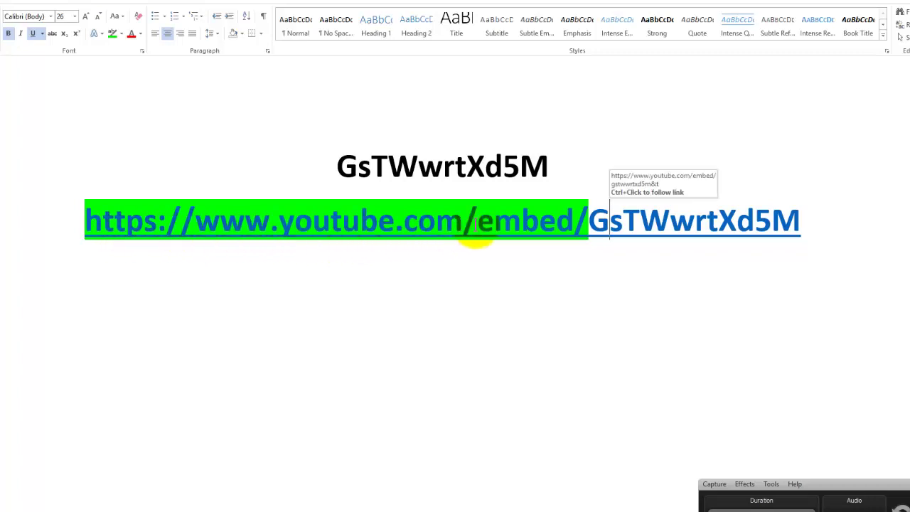
pyautogui.moveTo(478, 223); pyautogui.dragTo(570, 221)
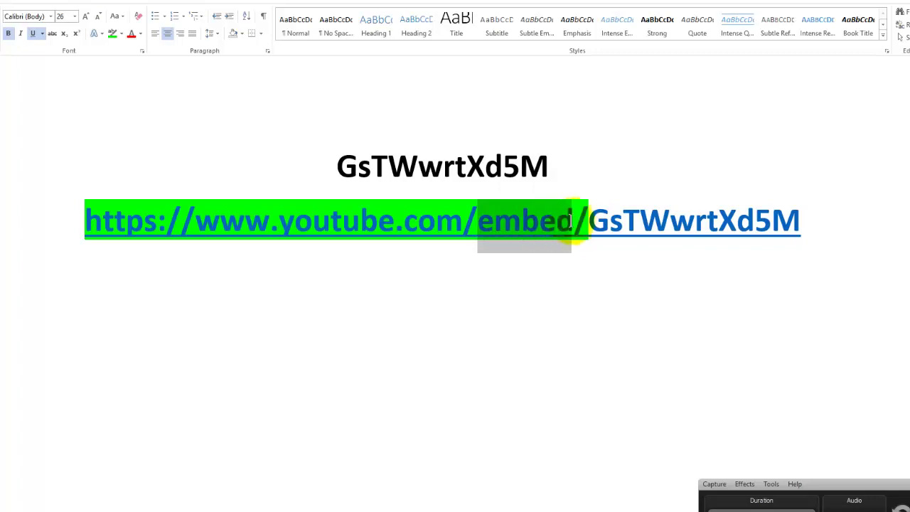
pyautogui.click(128, 36)
pyautogui.click(486, 257)
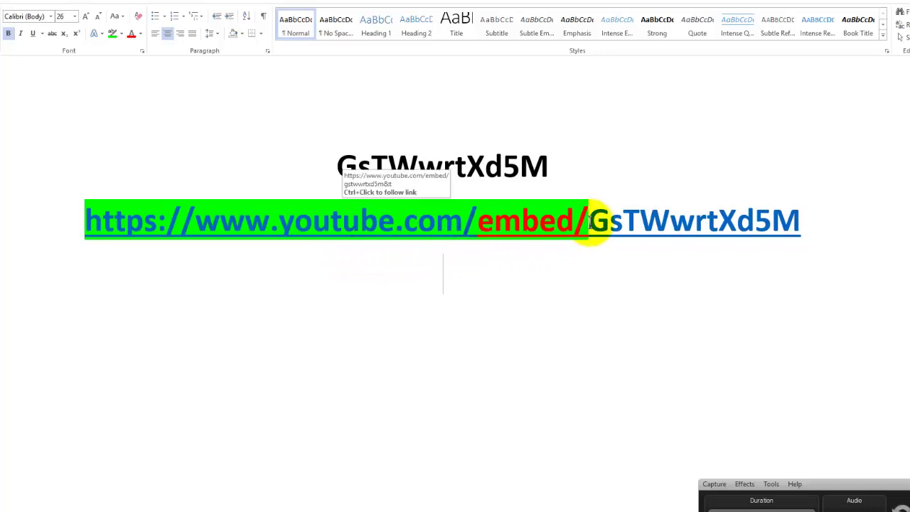
# Try replacing the video ID at the end of the embed link with the copied ID, and undo the replacement
pyautogui.moveTo(590, 222); pyautogui.dragTo(821, 227)
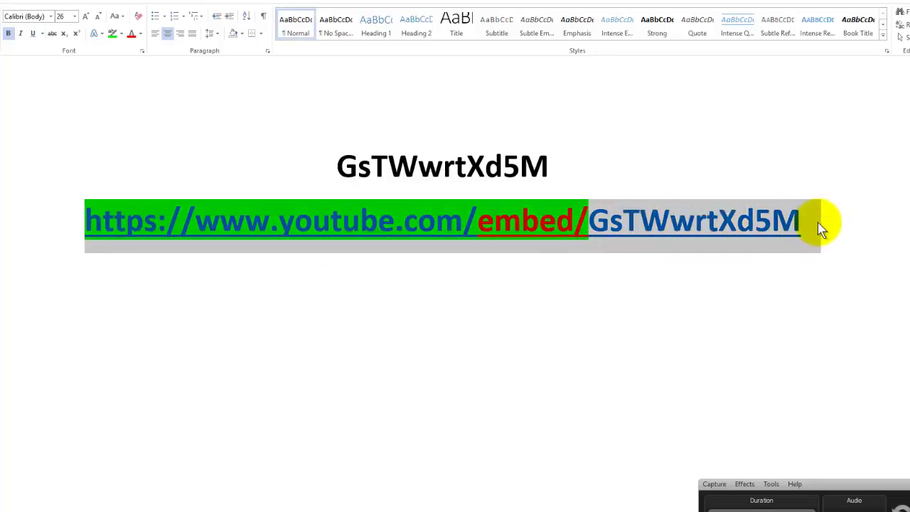
pyautogui.click(821, 227)
pyautogui.moveTo(602, 223); pyautogui.dragTo(799, 229)
pyautogui.hotkey('ctrl', 'v')
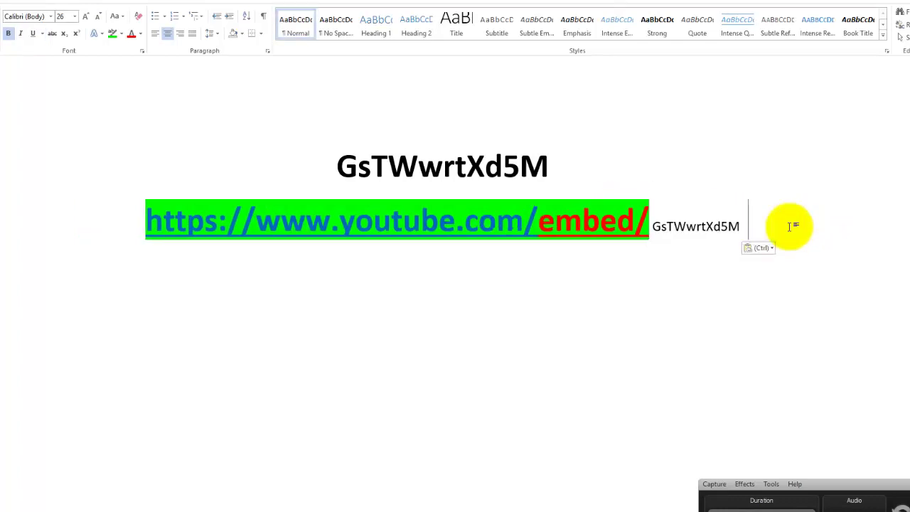
pyautogui.hotkey('ctrl', 'z')
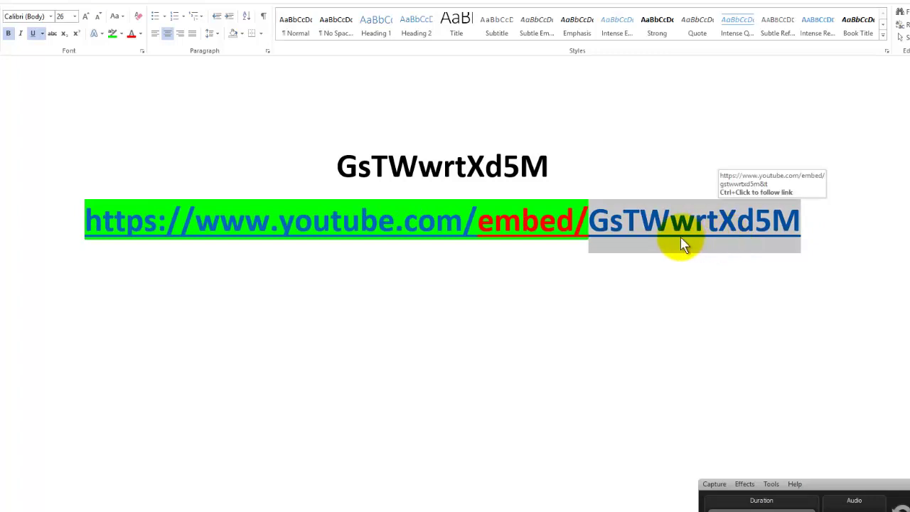
pyautogui.click(671, 240)
pyautogui.moveTo(63, 225); pyautogui.dragTo(791, 223)
pyautogui.hotkey('ctrl', 'c')
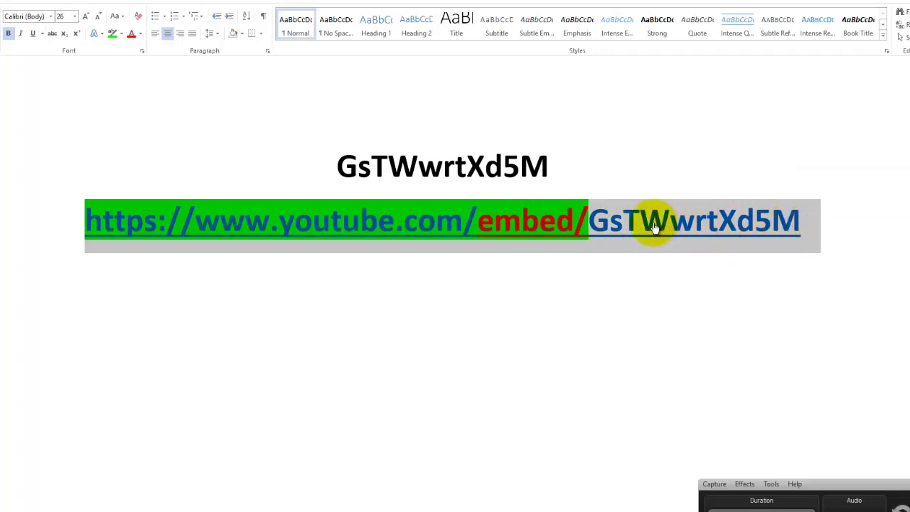
pyautogui.hotkey('alt', 'Tab')
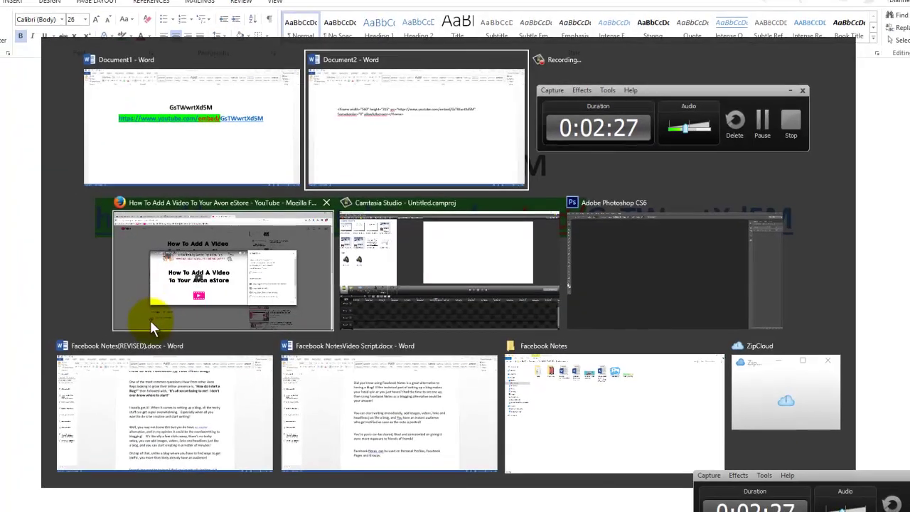
pyautogui.click(150, 320)
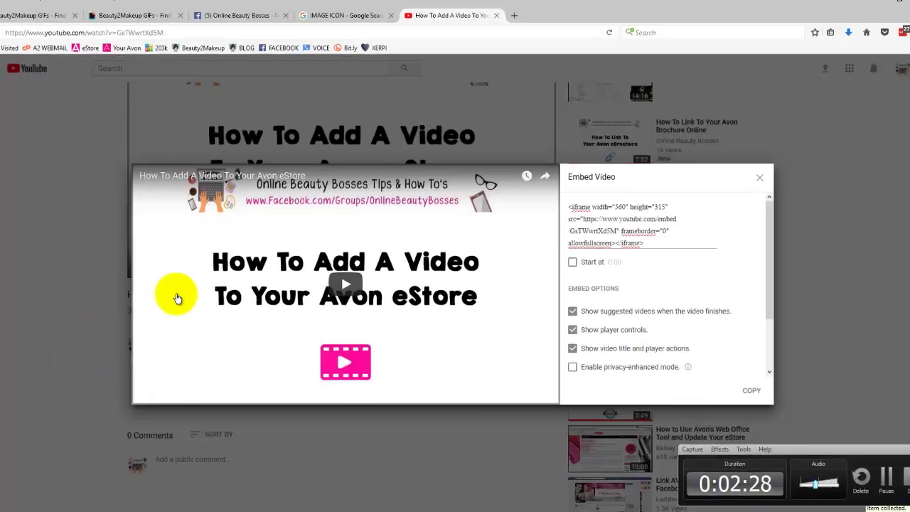
pyautogui.click(88, 142)
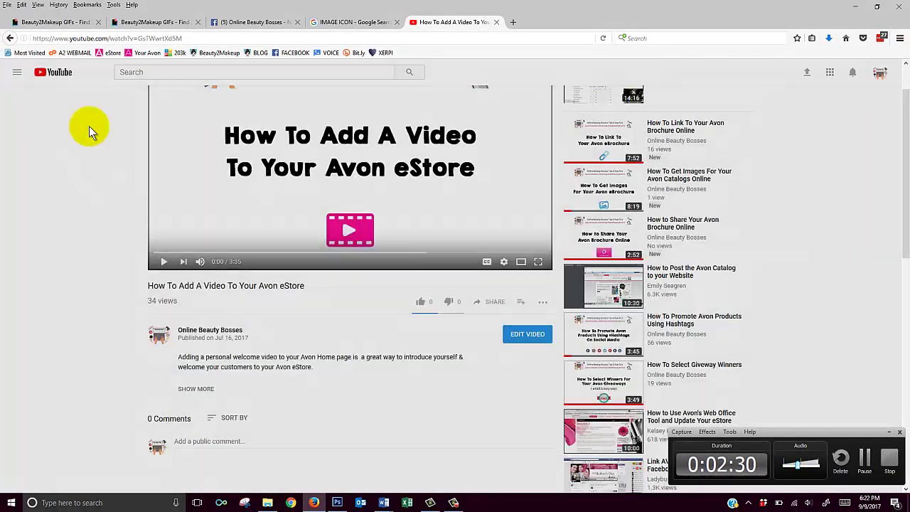
pyautogui.click(244, 23)
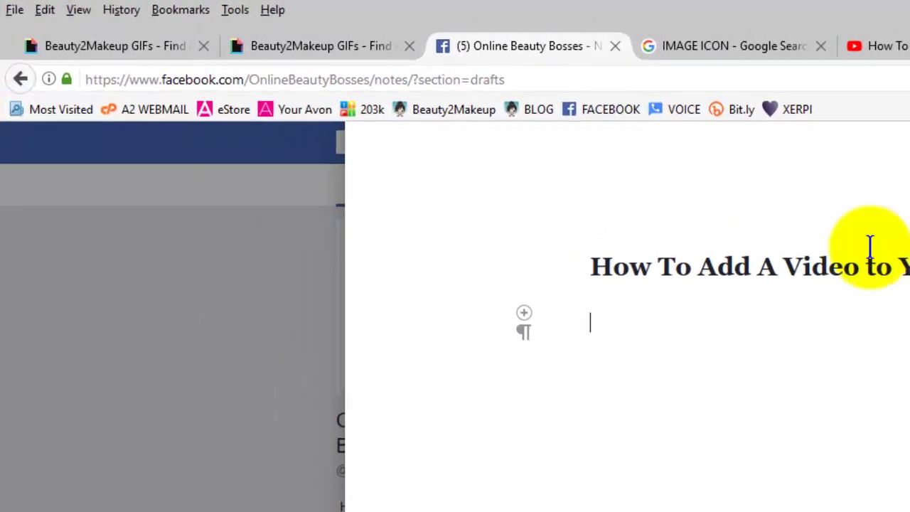
pyautogui.click(524, 314)
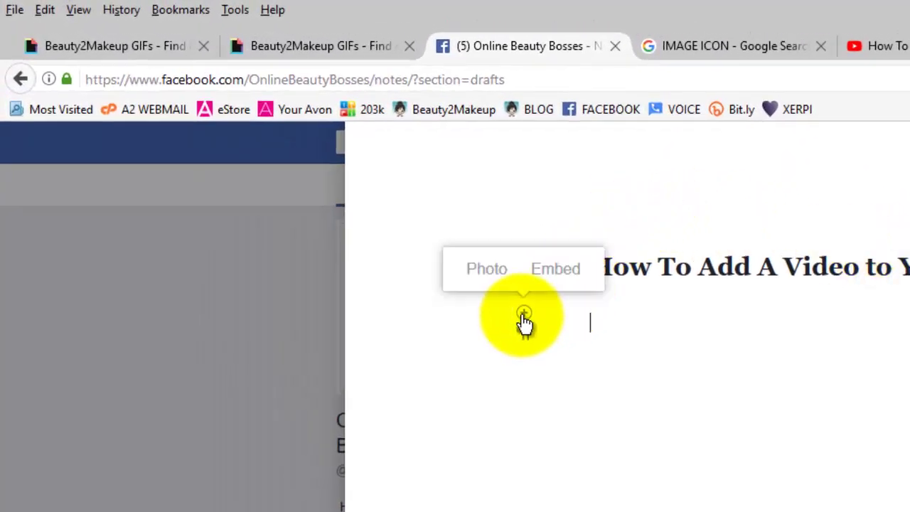
pyautogui.click(555, 269)
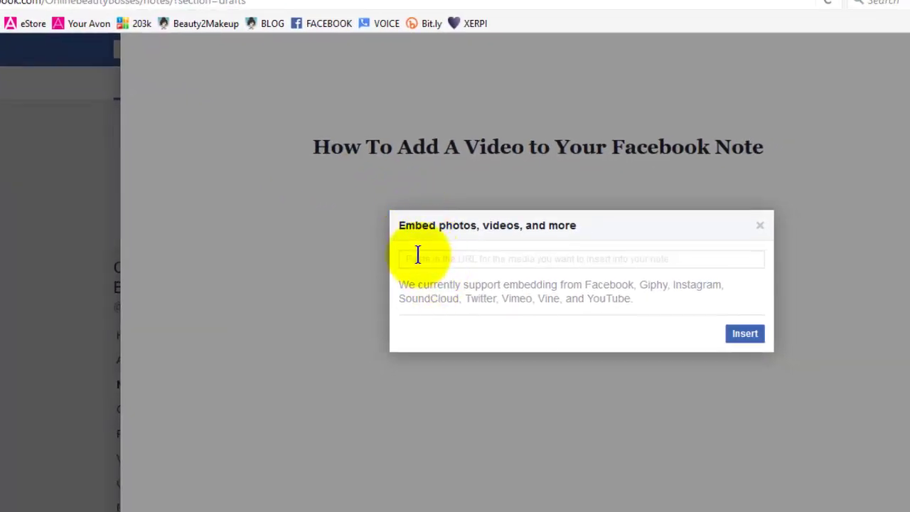
pyautogui.rightClick(418, 258)
pyautogui.click(461, 323)
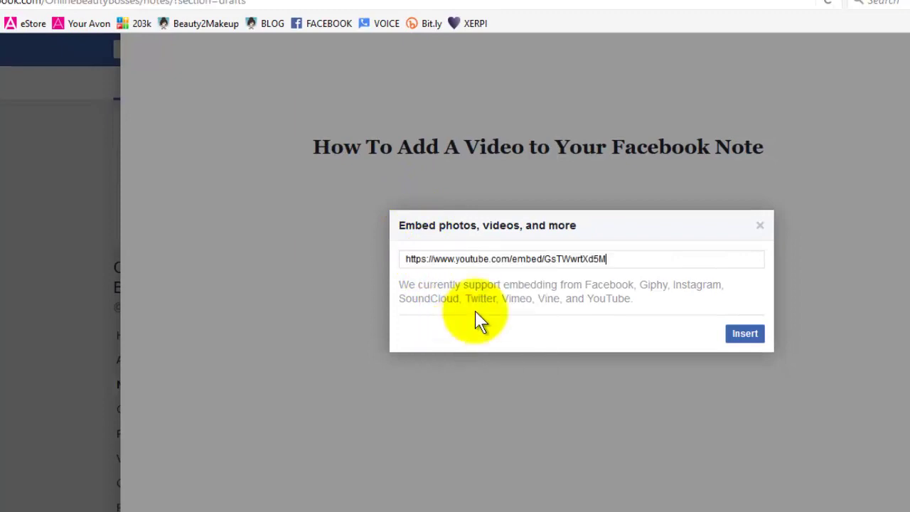
pyautogui.click(744, 334)
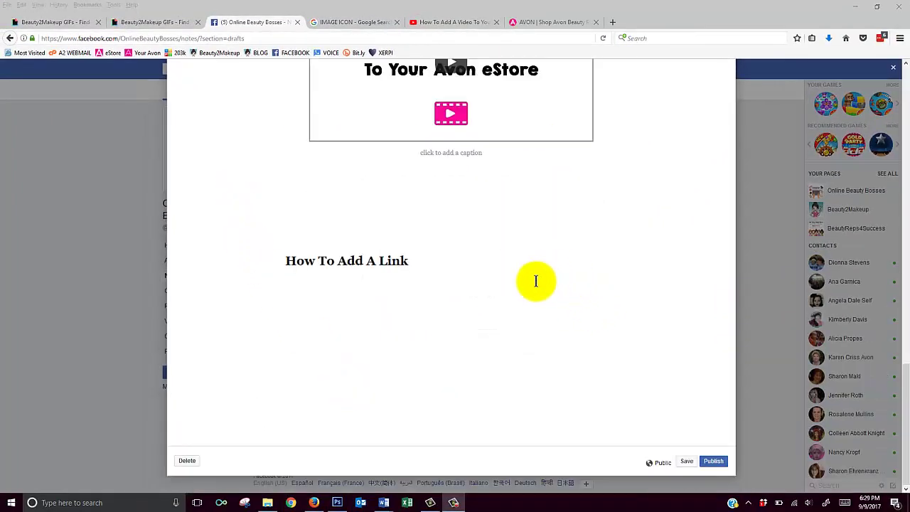
# Add the line "Love Avon? Check out my Avon eStore Here" below the "How To Add A Link" heading and remove its bold formatting
pyautogui.click(420, 259)
pyautogui.press('Return')
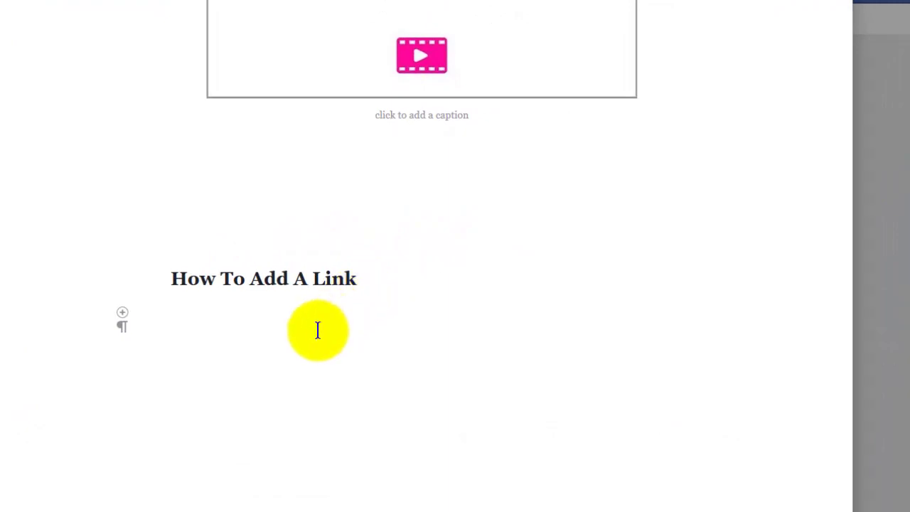
pyautogui.write('Love Avon?  Check out my Avon eStore Here')
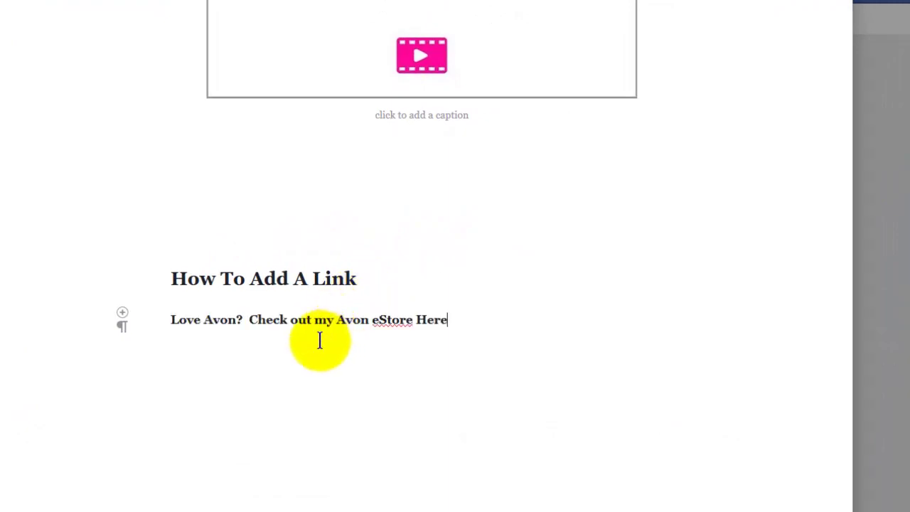
pyautogui.moveTo(178, 322); pyautogui.dragTo(451, 320)
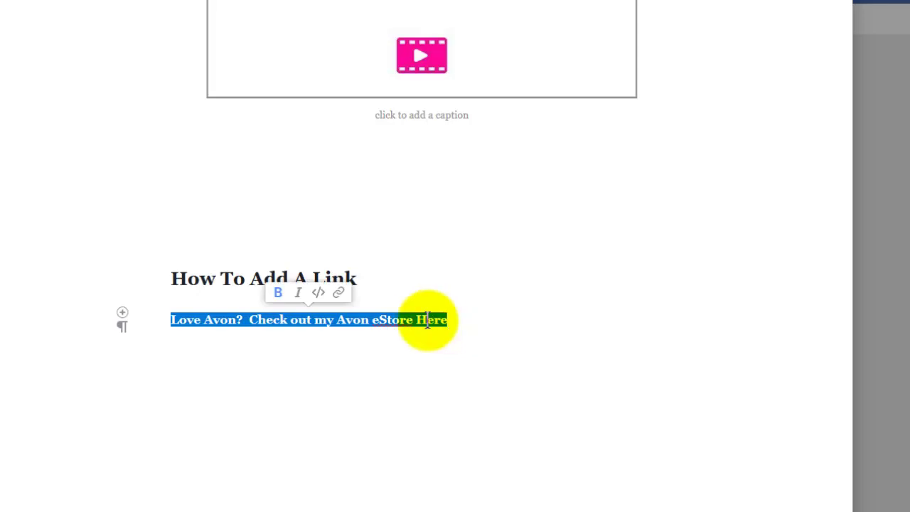
pyautogui.click(278, 299)
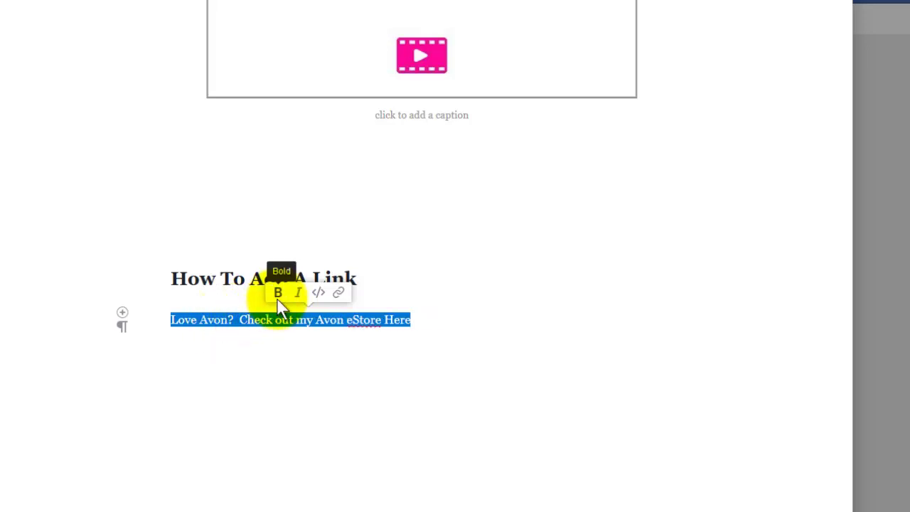
pyautogui.click(289, 338)
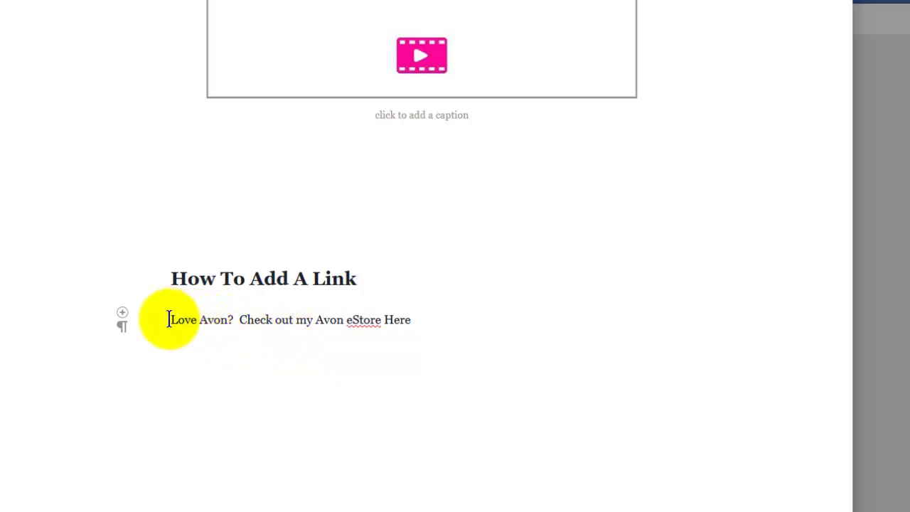
# Start adding a link to the whole eStore line, copy the representative's full store address from the open Avon page, and return to the note
pyautogui.moveTo(169, 319); pyautogui.dragTo(413, 325)
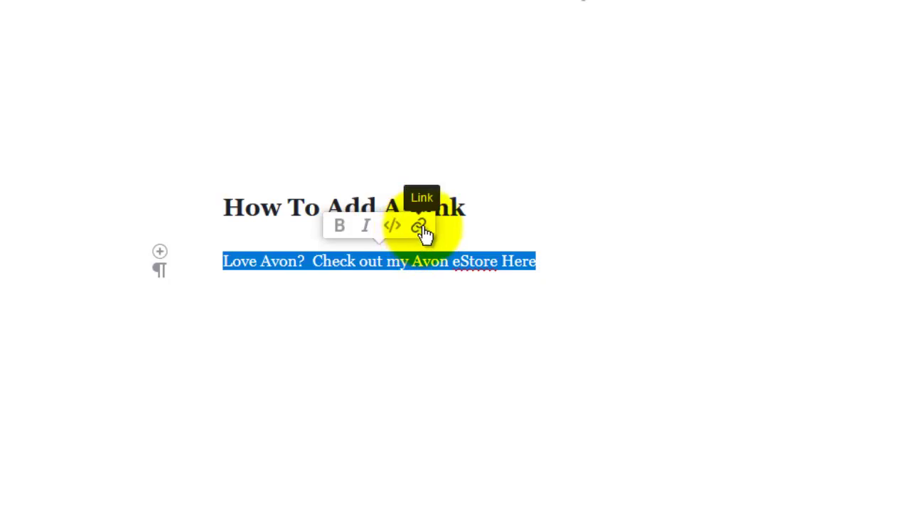
pyautogui.click(420, 226)
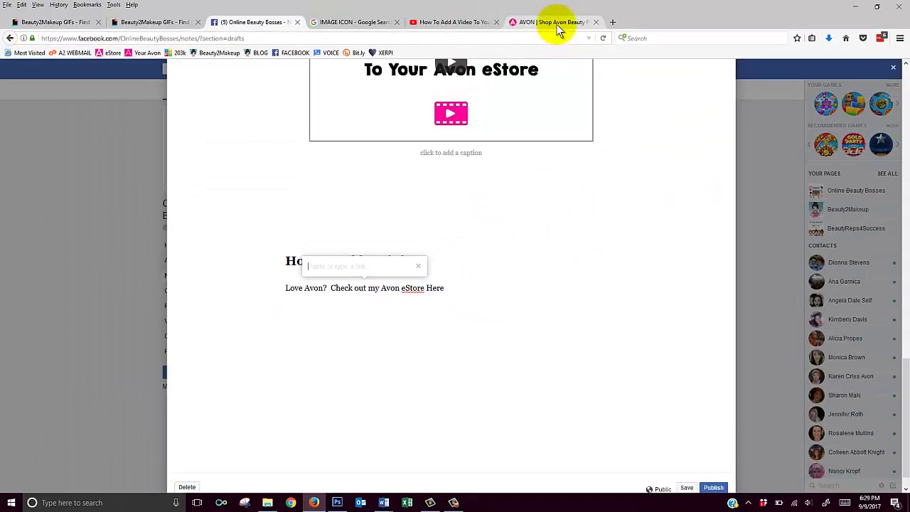
pyautogui.click(558, 27)
pyautogui.click(528, 36)
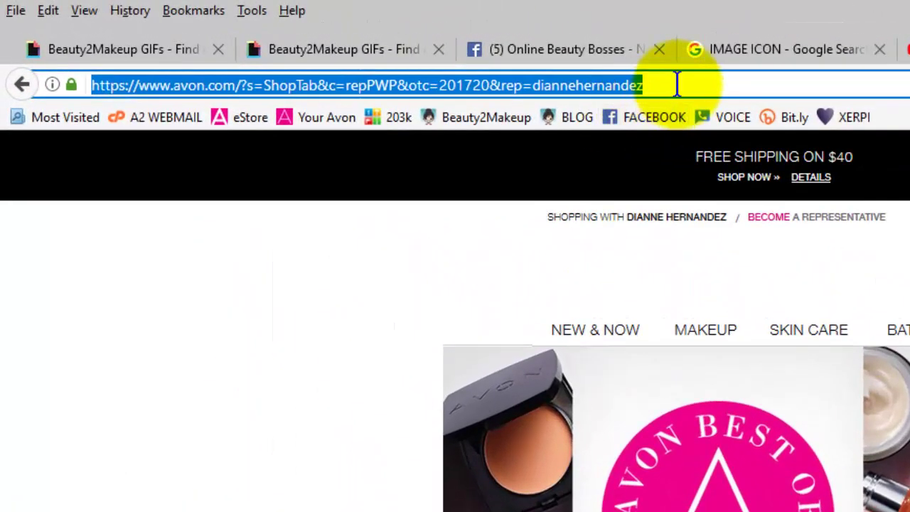
pyautogui.click(297, 303)
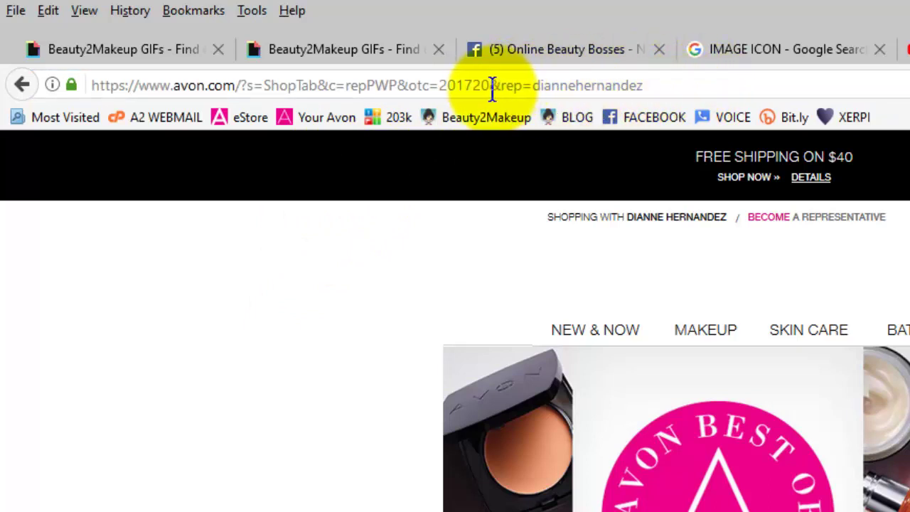
pyautogui.moveTo(500, 85); pyautogui.dragTo(670, 83)
pyautogui.click(629, 84)
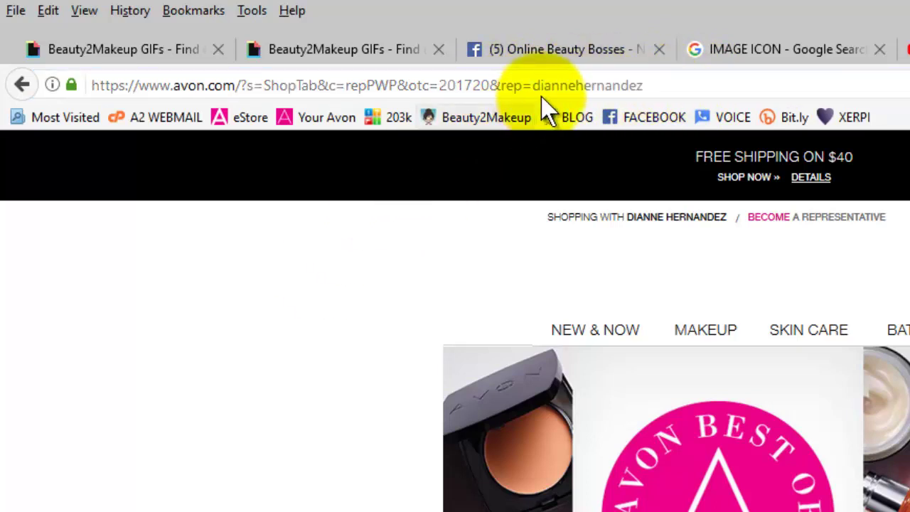
pyautogui.click(580, 85)
pyautogui.rightClick(608, 85)
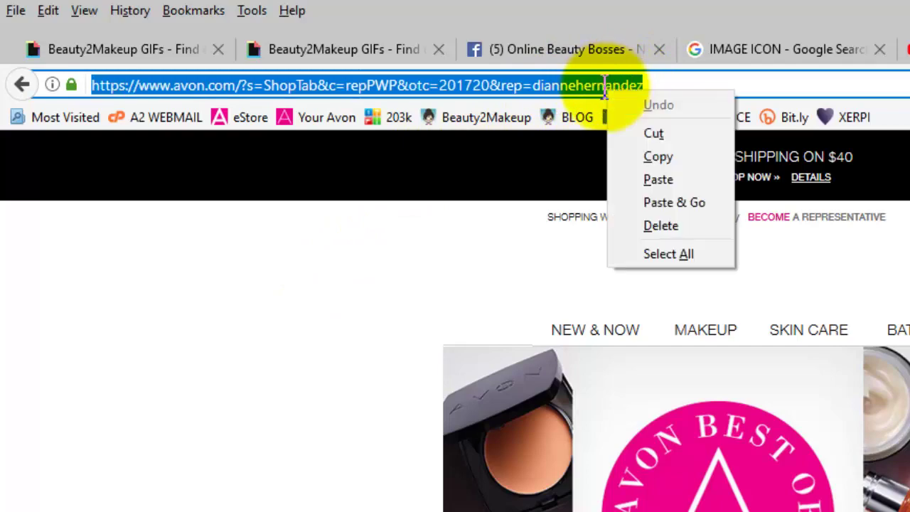
pyautogui.click(656, 157)
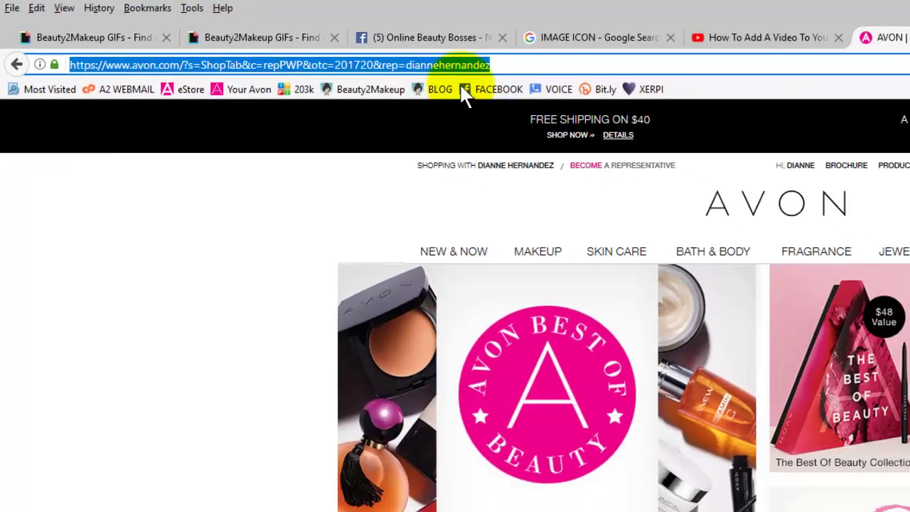
pyautogui.click(554, 49)
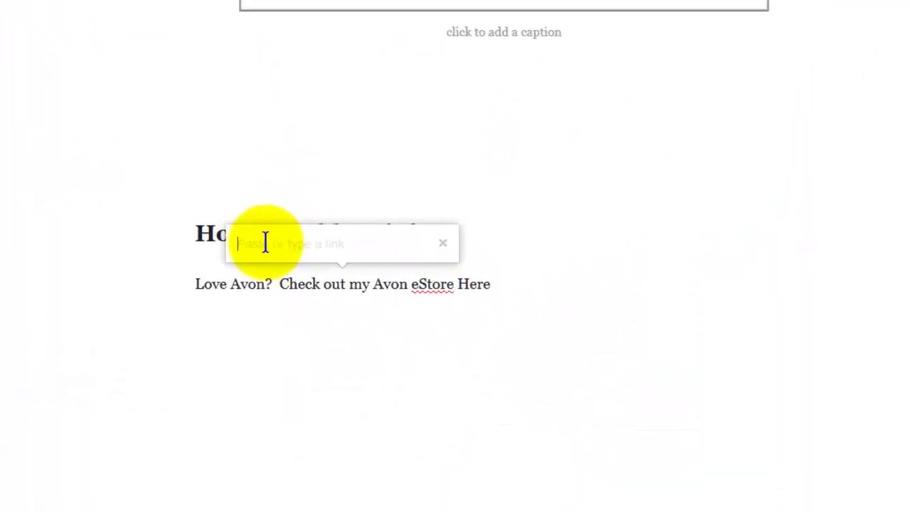
# Link the line "Love Avon? Check out my Avon eStore Here" to the copied Avon store address
pyautogui.rightClick(299, 257)
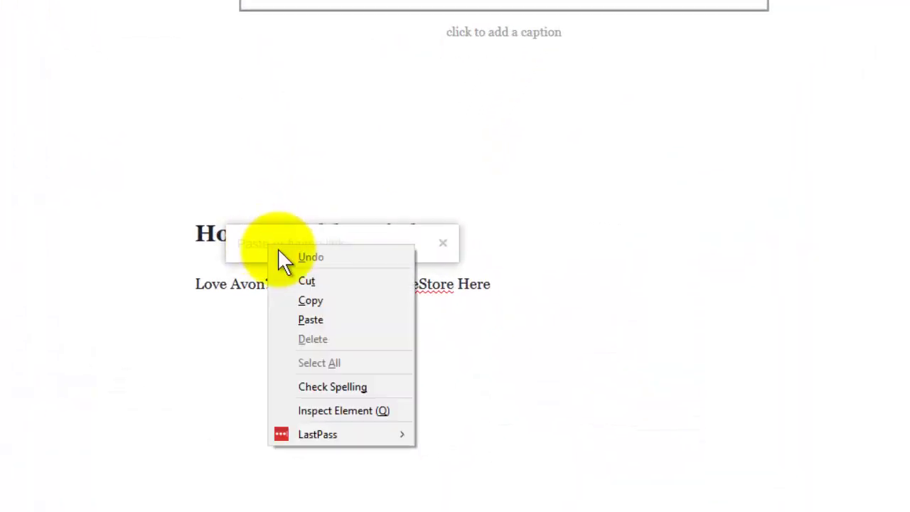
pyautogui.click(311, 319)
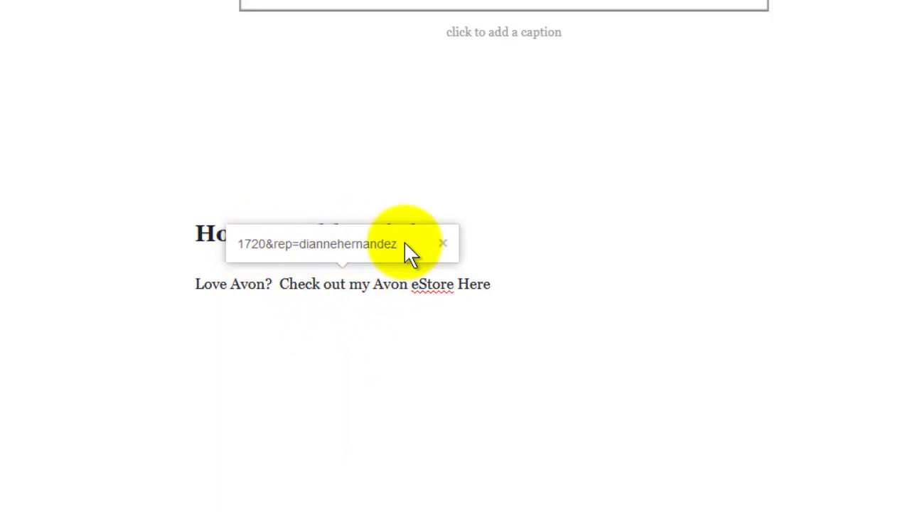
pyautogui.press('Return')
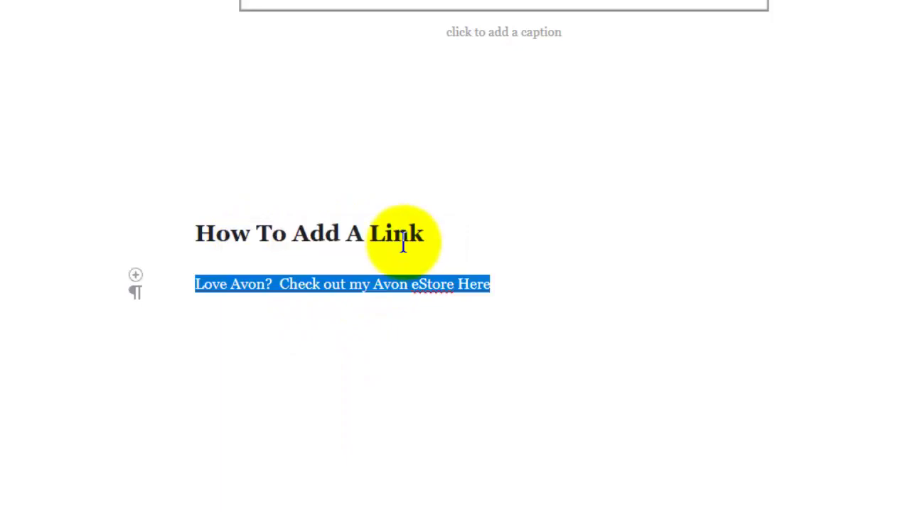
pyautogui.click(487, 292)
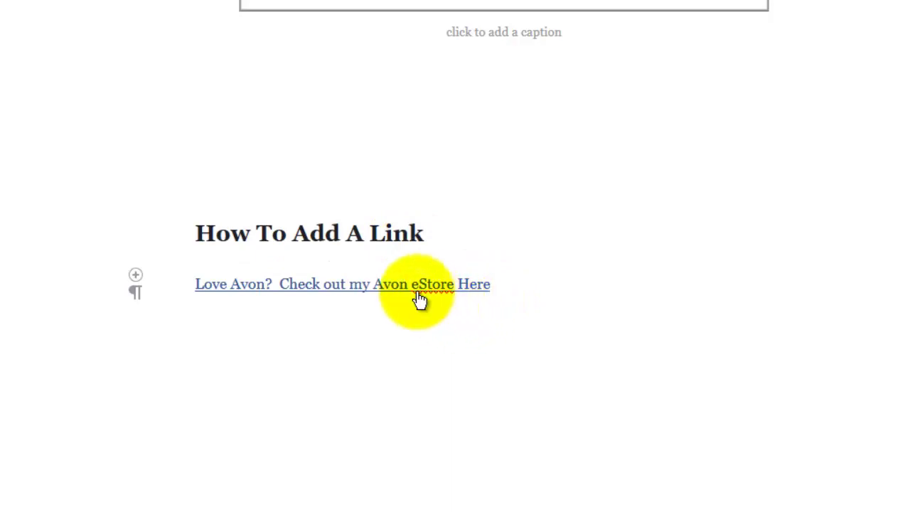
pyautogui.click(497, 291)
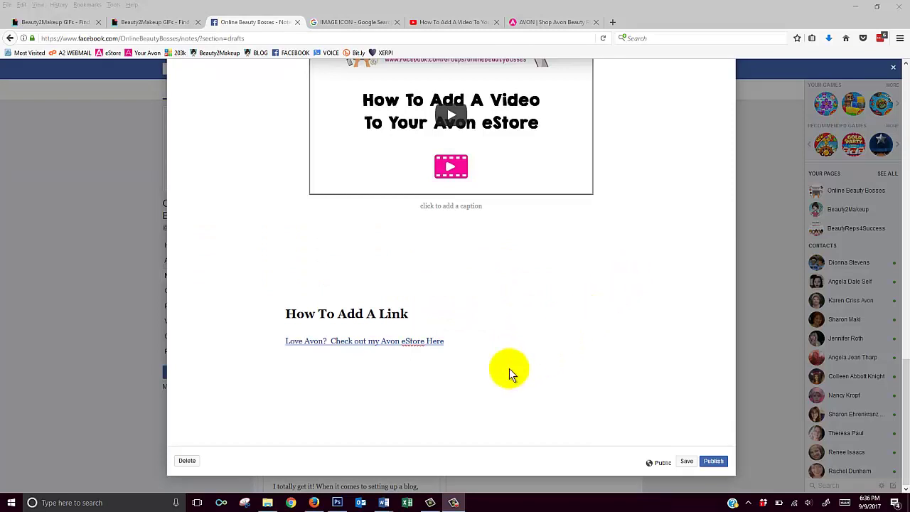
# Paste the closing text starting with "Publish Your Note and Share!" below the eStore link and delete the extra blank line above it
pyautogui.click(309, 386)
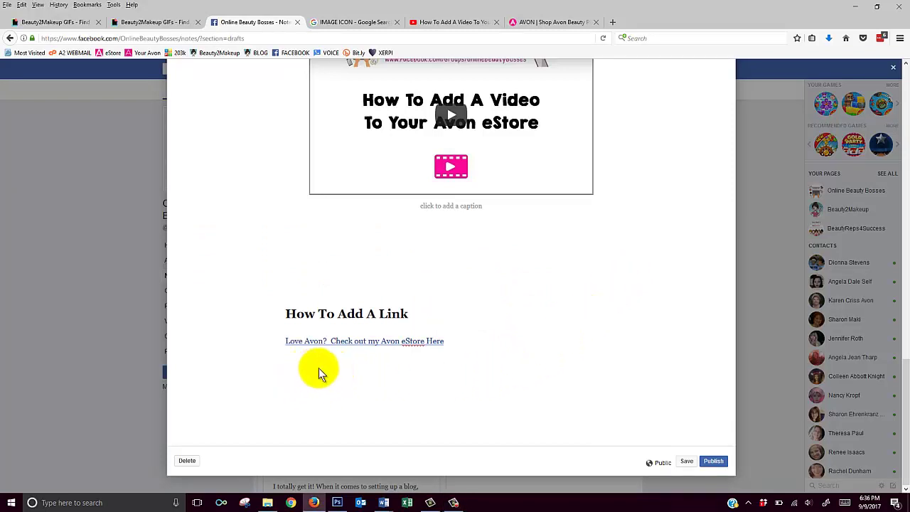
pyautogui.click(481, 339)
pyautogui.press('Return')
pyautogui.press('Return')
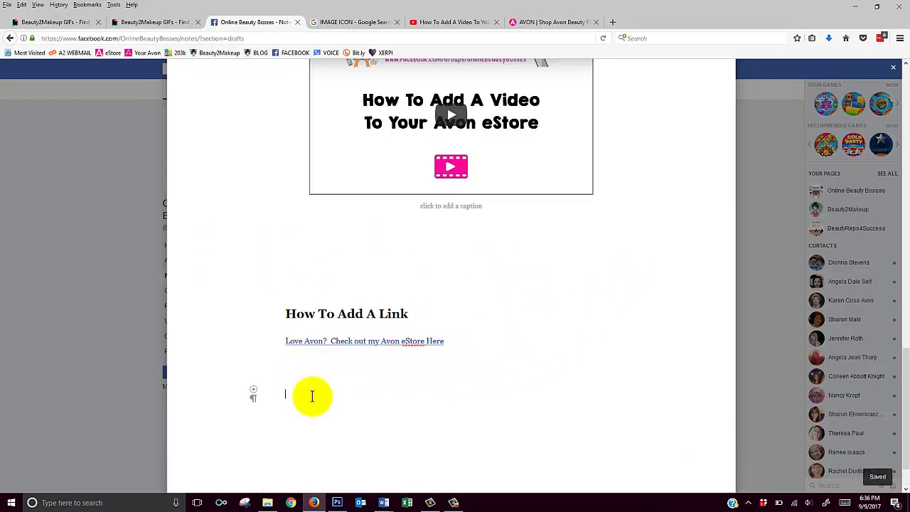
pyautogui.scroll(6, 293, 392)
pyautogui.rightClick(293, 392)
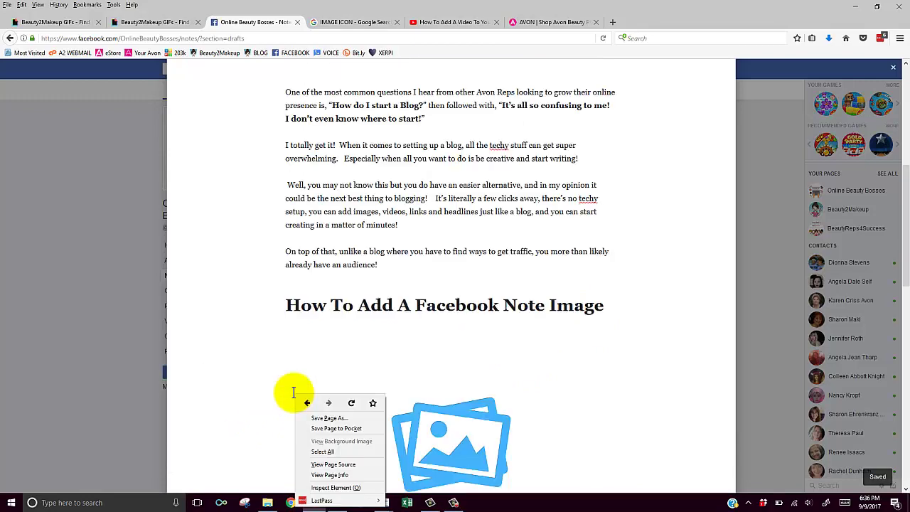
pyautogui.click(548, 335)
pyautogui.scroll(-4, 562, 337)
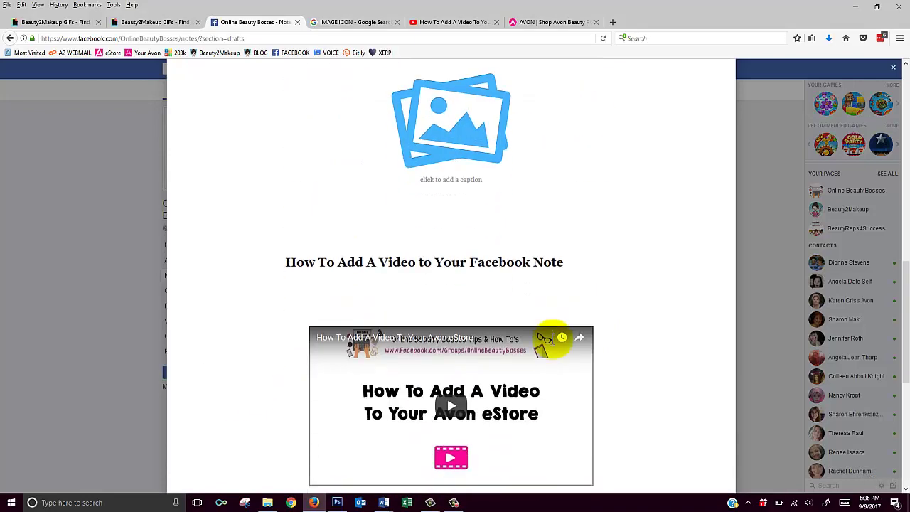
pyautogui.scroll(-5, 561, 337)
pyautogui.rightClick(300, 342)
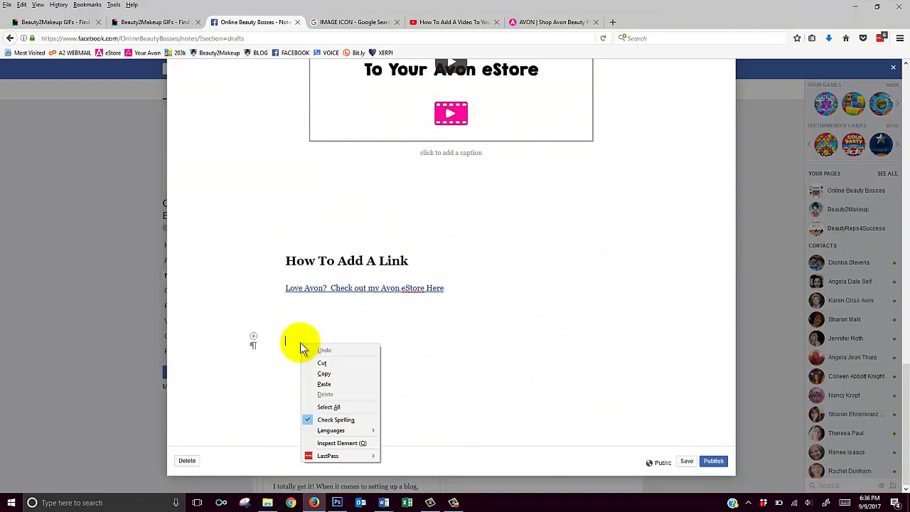
pyautogui.click(323, 384)
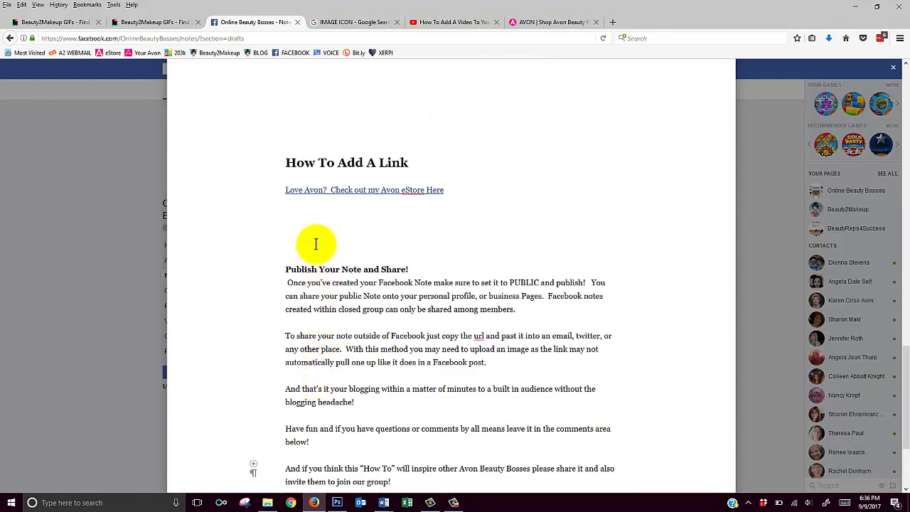
pyautogui.click(316, 244)
pyautogui.press('Delete')
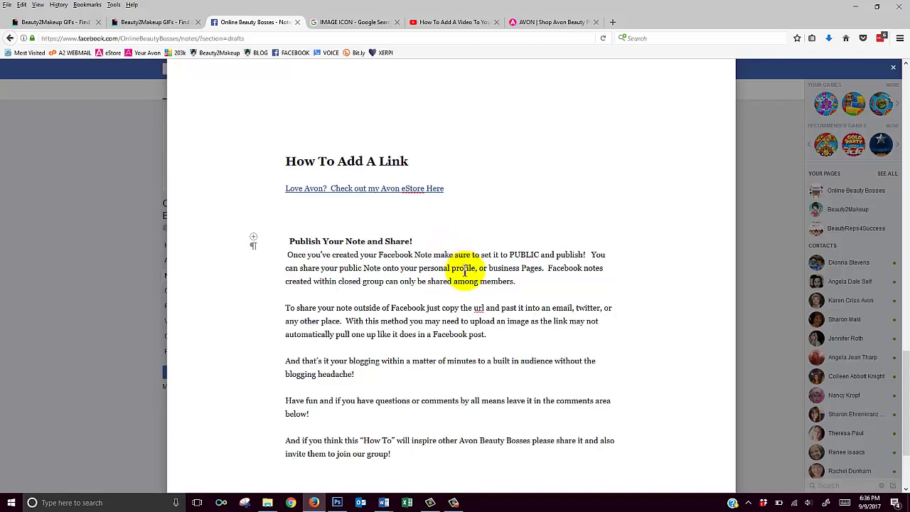
# Format the pasted "Publish Your Note and Share!" block as an H2 heading
pyautogui.scroll(-3, 463, 269)
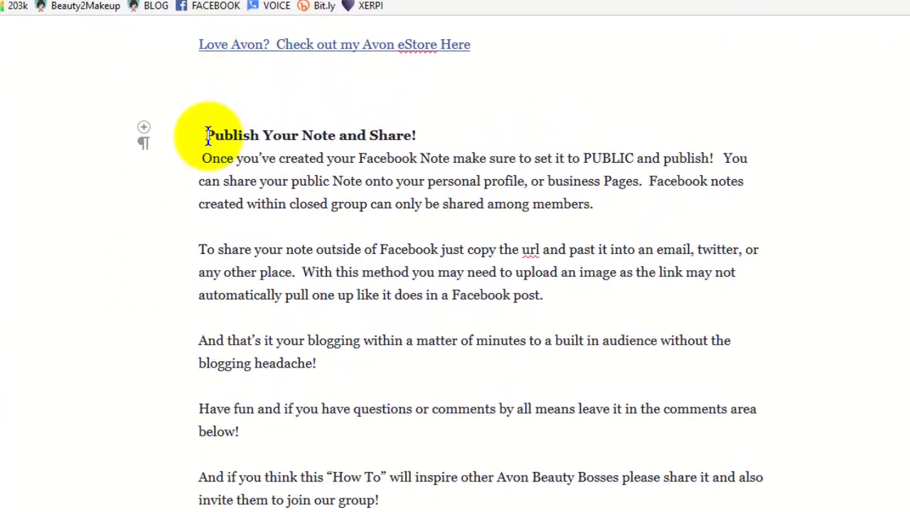
pyautogui.moveTo(231, 133); pyautogui.dragTo(434, 127)
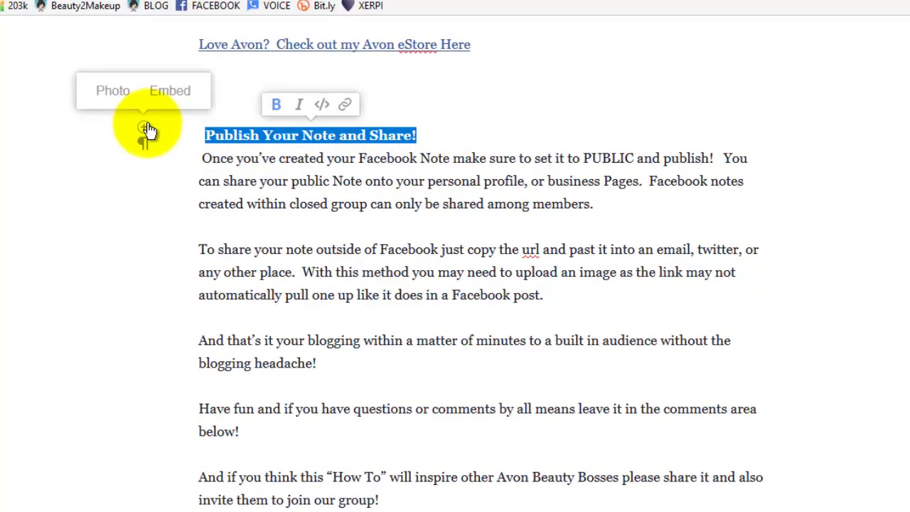
pyautogui.moveTo(145, 144)
pyautogui.click(114, 119)
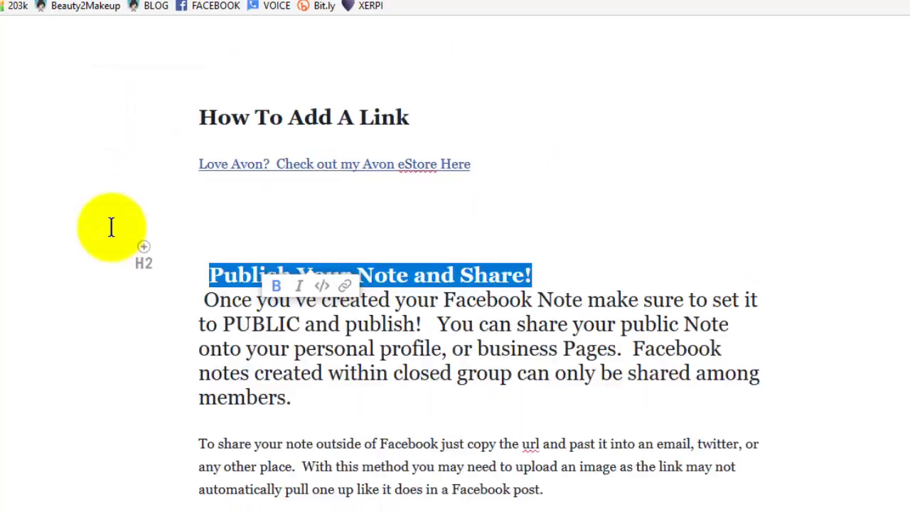
pyautogui.click(600, 264)
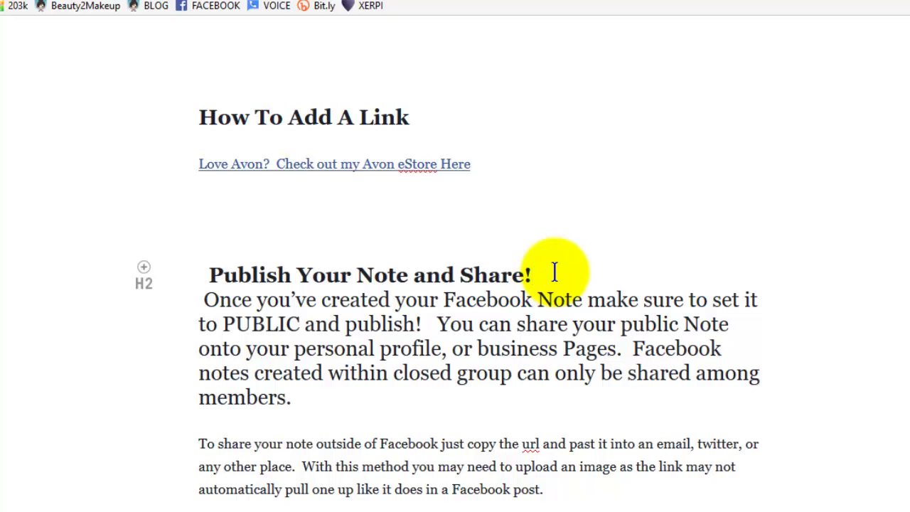
# Separate the "Once you've created your Facebook Note" paragraph from the "Publish Your Note and Share!" heading, return it to normal text and remove its leading space
pyautogui.press('Return')
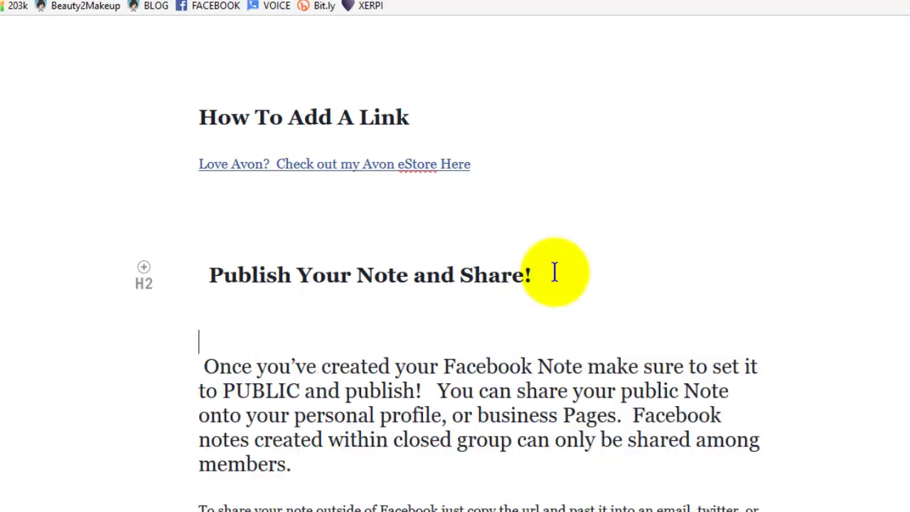
pyautogui.tripleClick(222, 391)
pyautogui.click(142, 349)
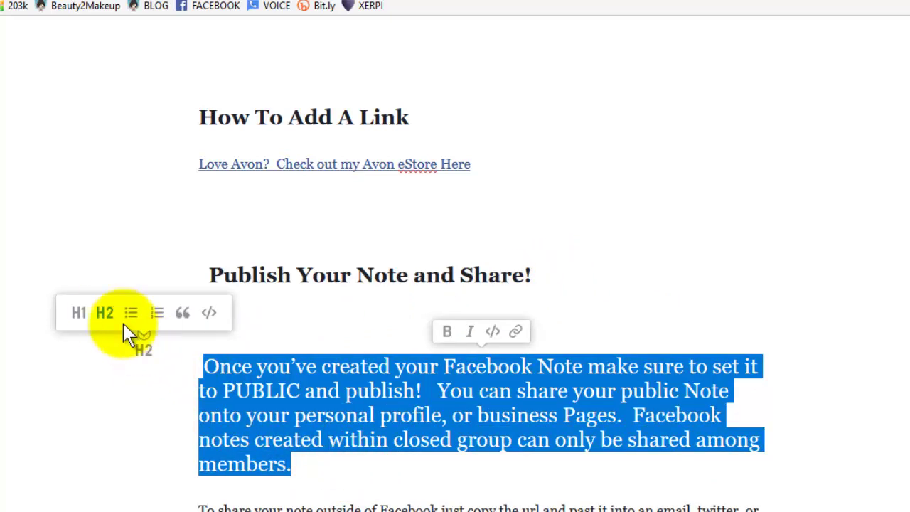
pyautogui.click(105, 313)
pyautogui.click(224, 346)
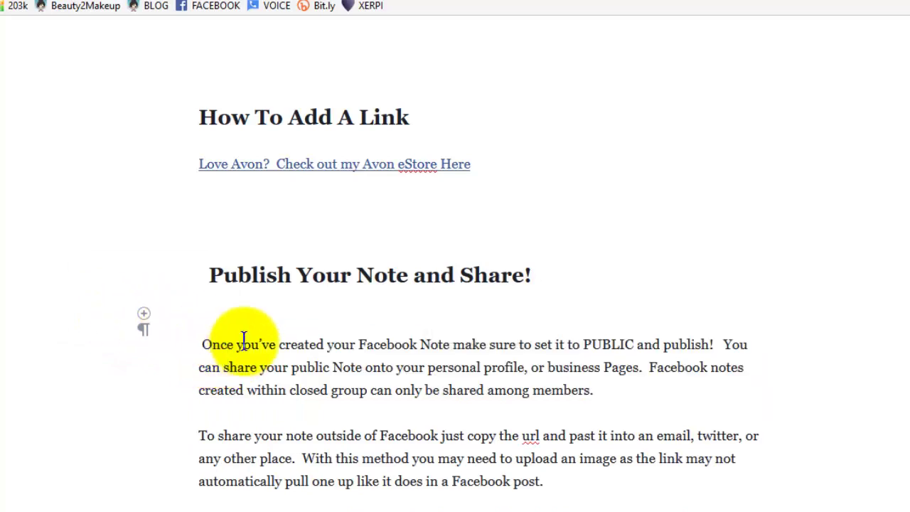
pyautogui.press('Delete')
pyautogui.press('Up')
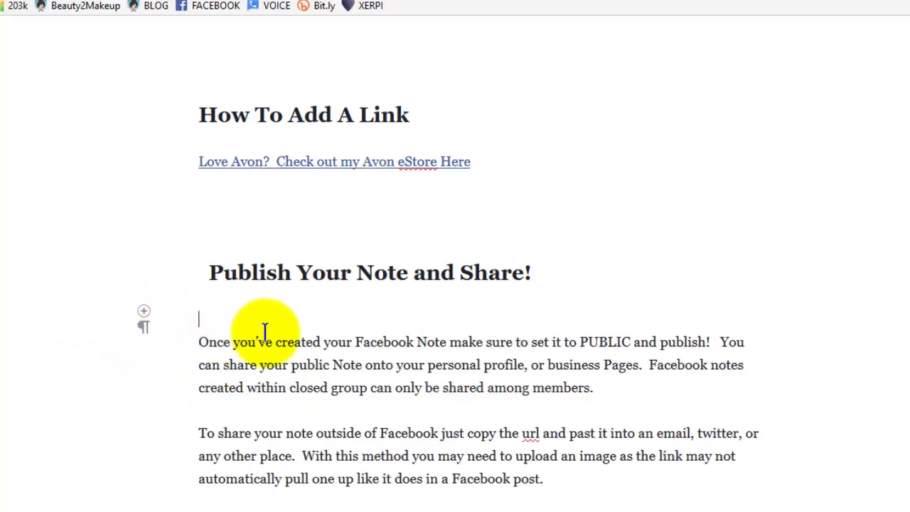
# Save the Public note as a draft without publishing it and close the note editor
pyautogui.scroll(-3, 264, 333)
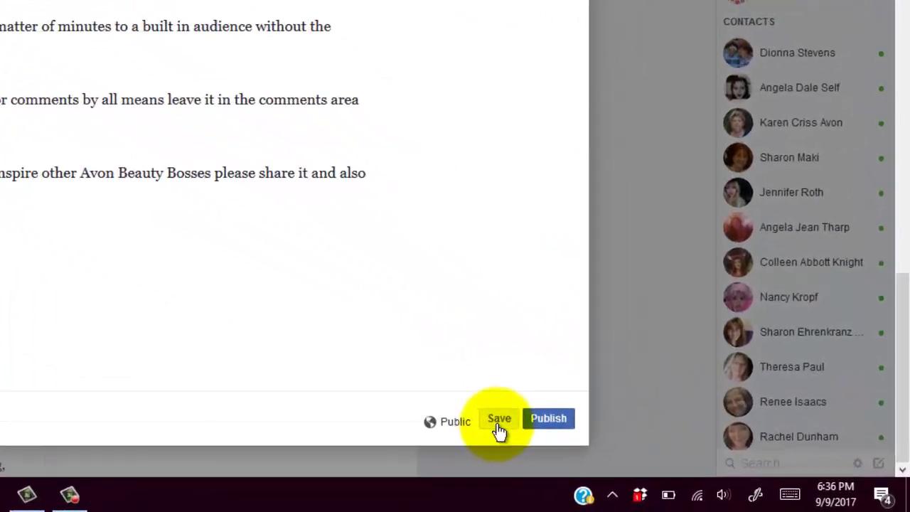
pyautogui.click(667, 457)
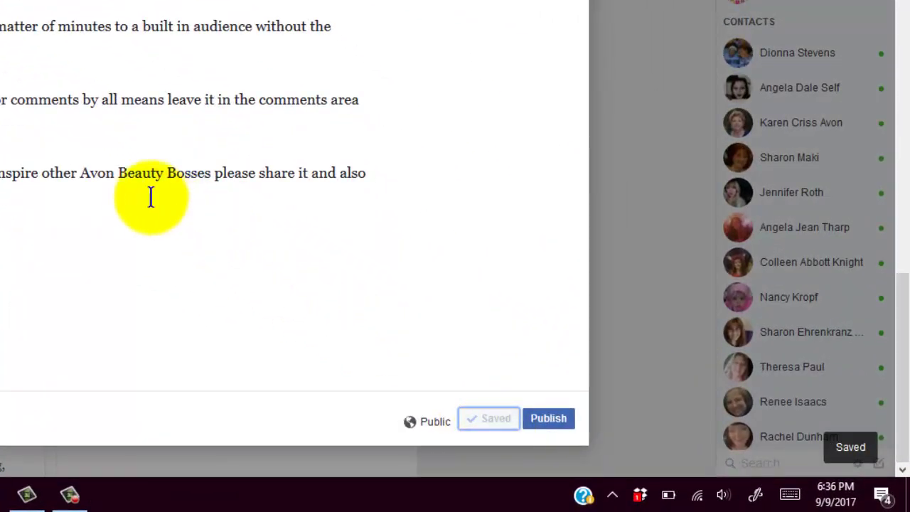
pyautogui.keyDown('shift'); pyautogui.click(123, 173); pyautogui.keyUp('shift')
pyautogui.click(89, 142)
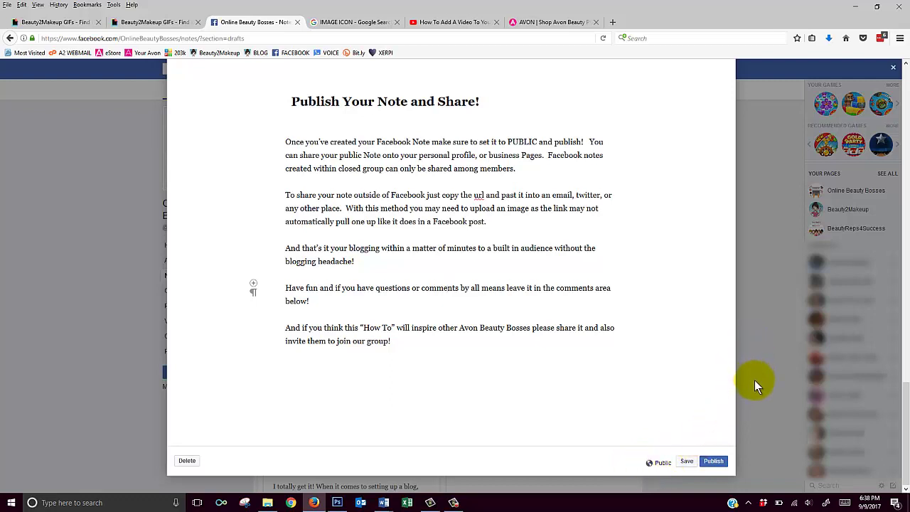
pyautogui.click(688, 461)
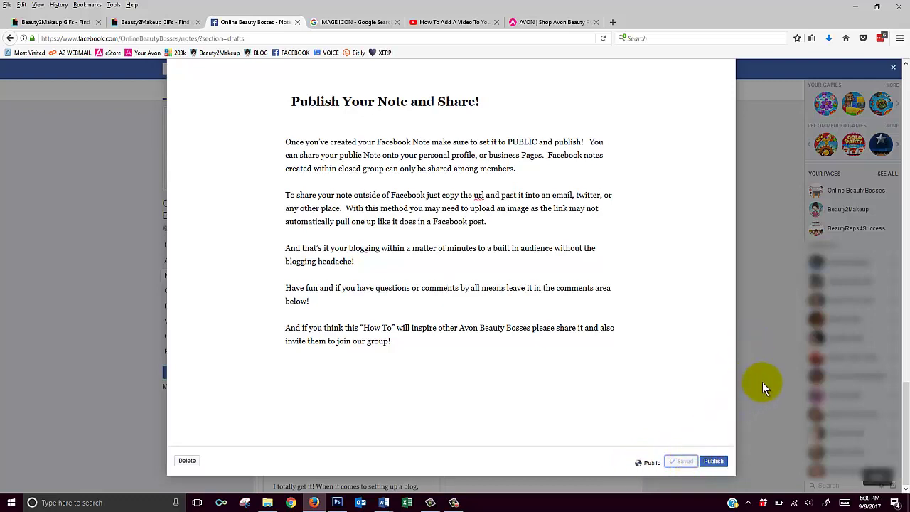
pyautogui.click(762, 381)
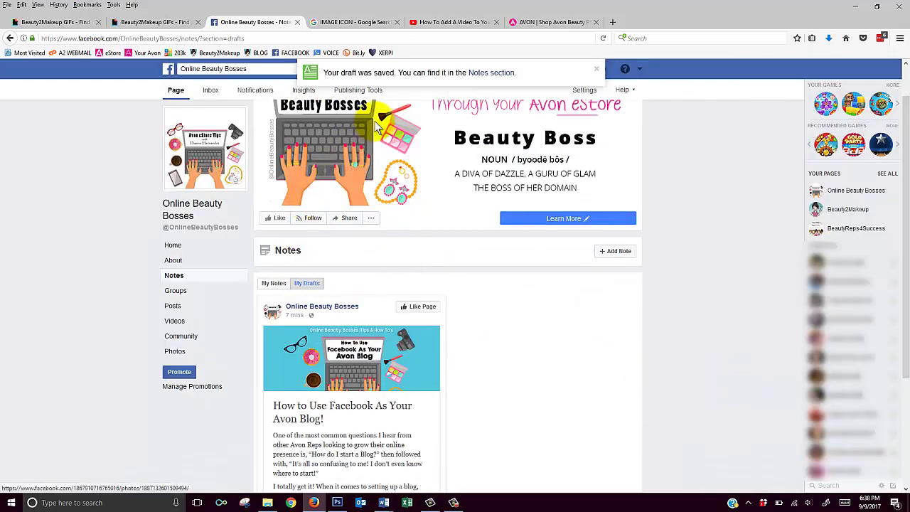
# Go to the personal profile, open its Notes section and start a new note
pyautogui.scroll(1, 577, 200)
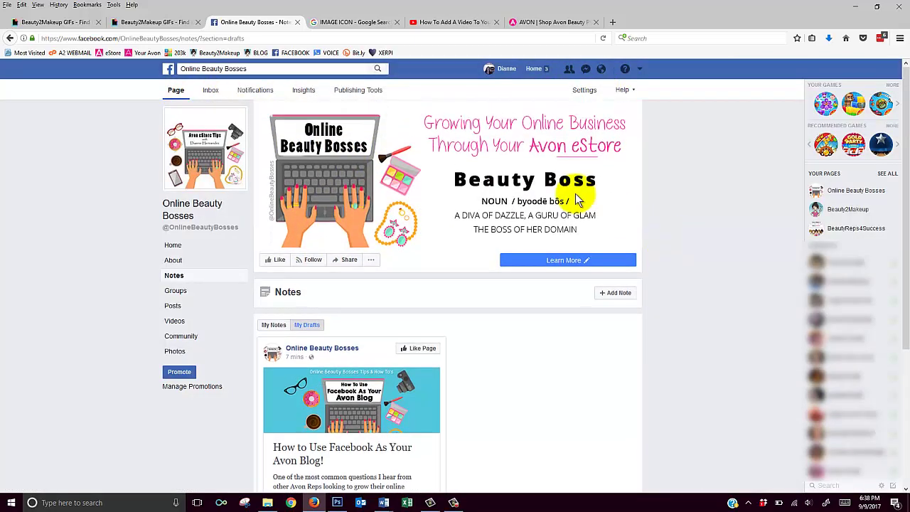
pyautogui.click(511, 70)
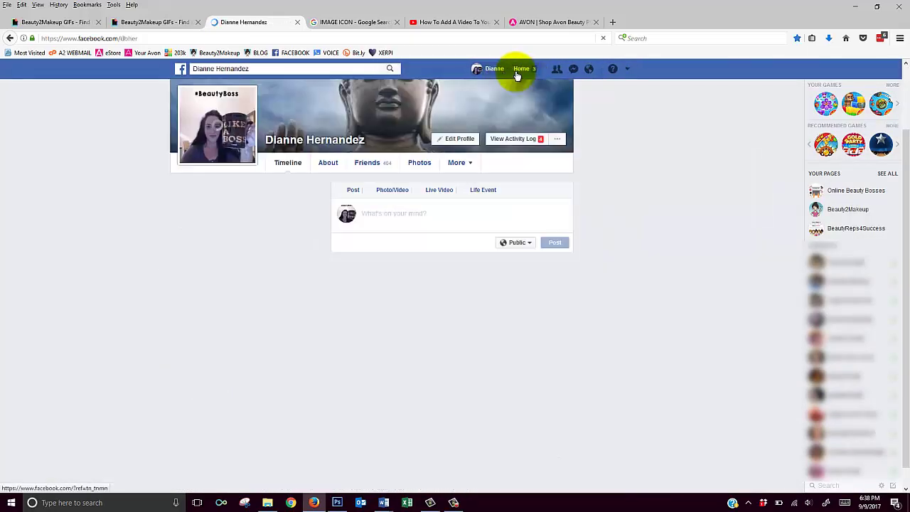
pyautogui.click(459, 164)
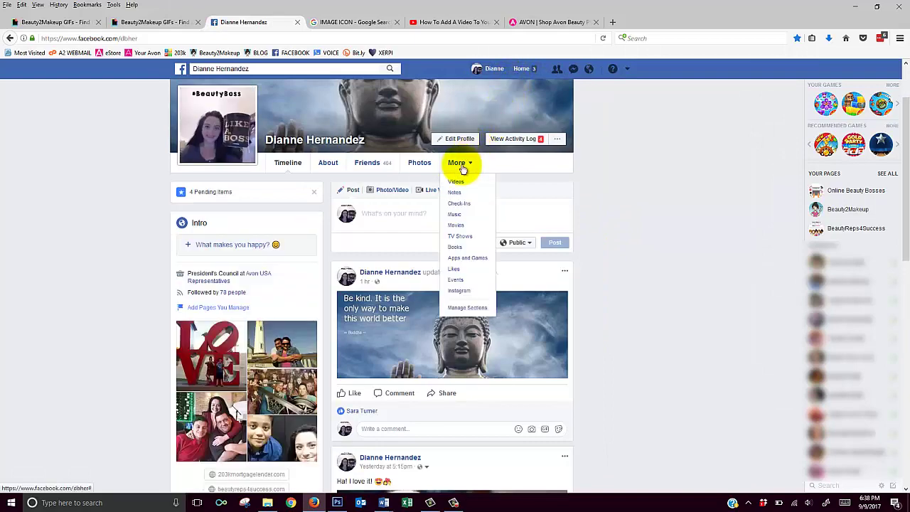
pyautogui.click(456, 192)
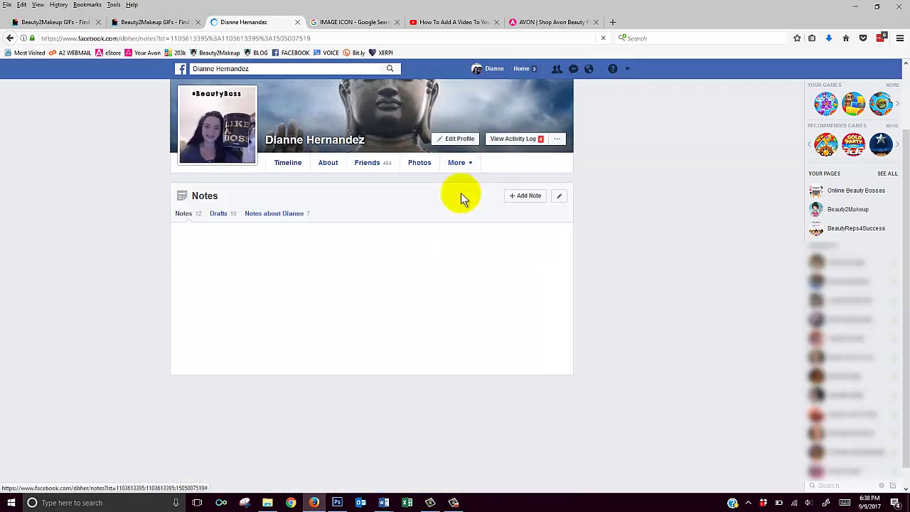
pyautogui.click(526, 198)
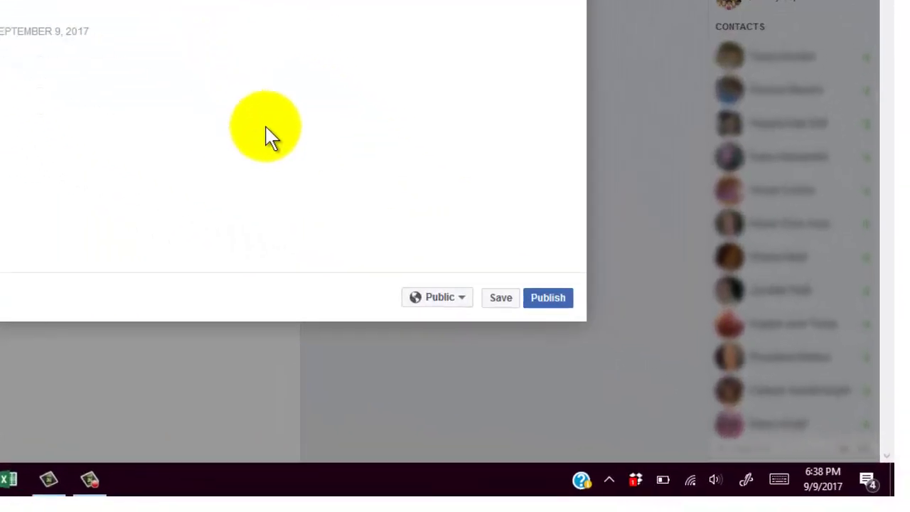
# Examine the full list of audience options for the new profile note, then close the empty note
pyautogui.click(462, 298)
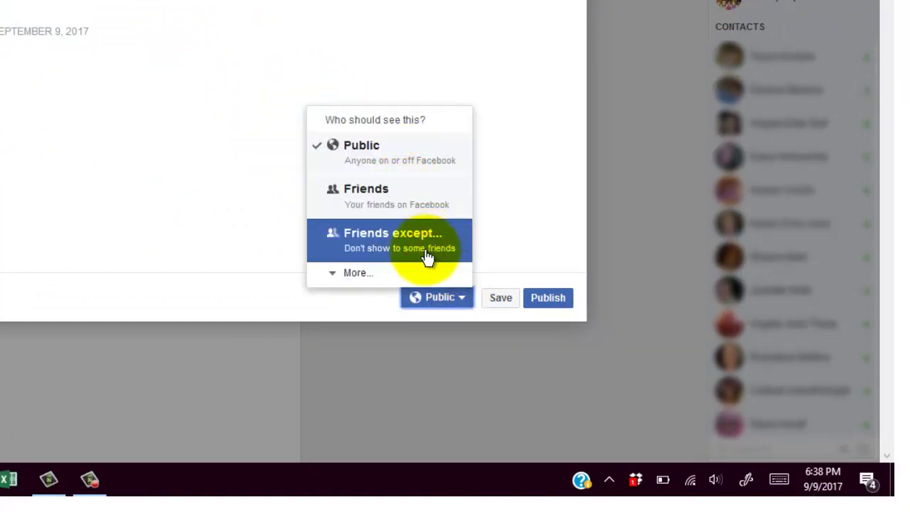
pyautogui.click(361, 274)
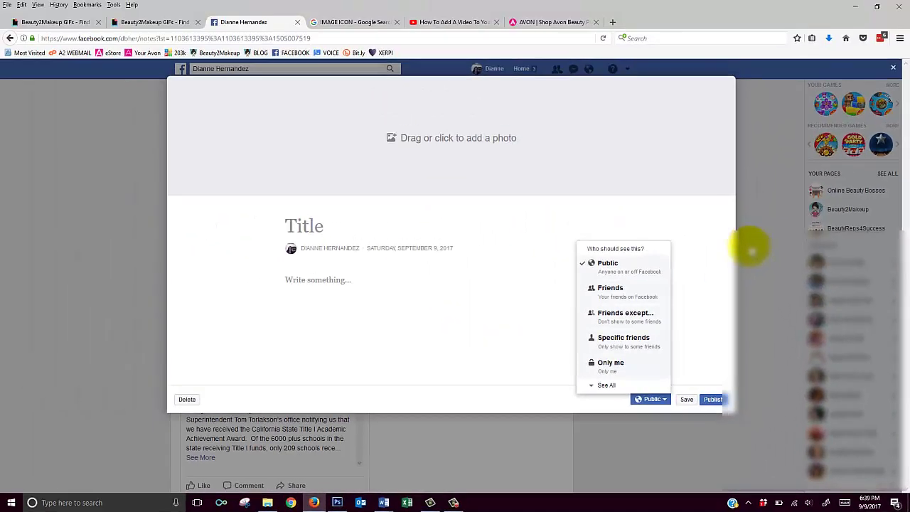
pyautogui.click(679, 135)
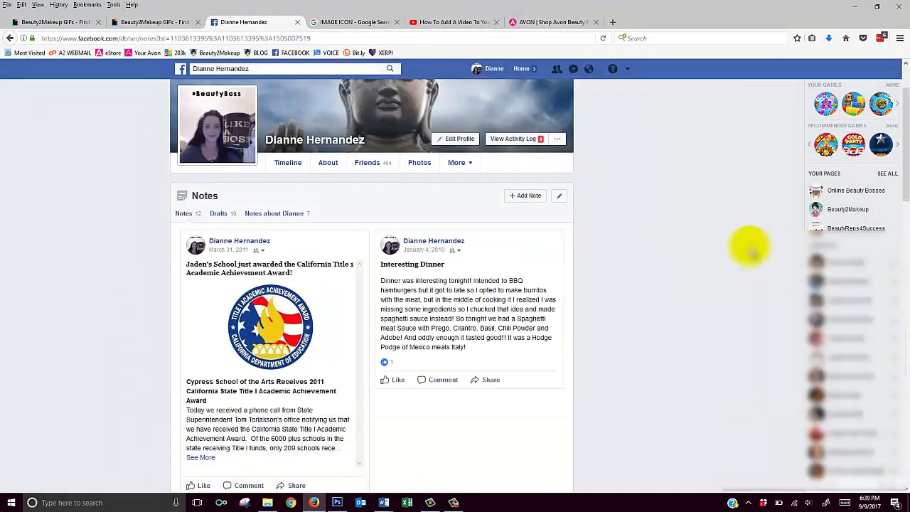